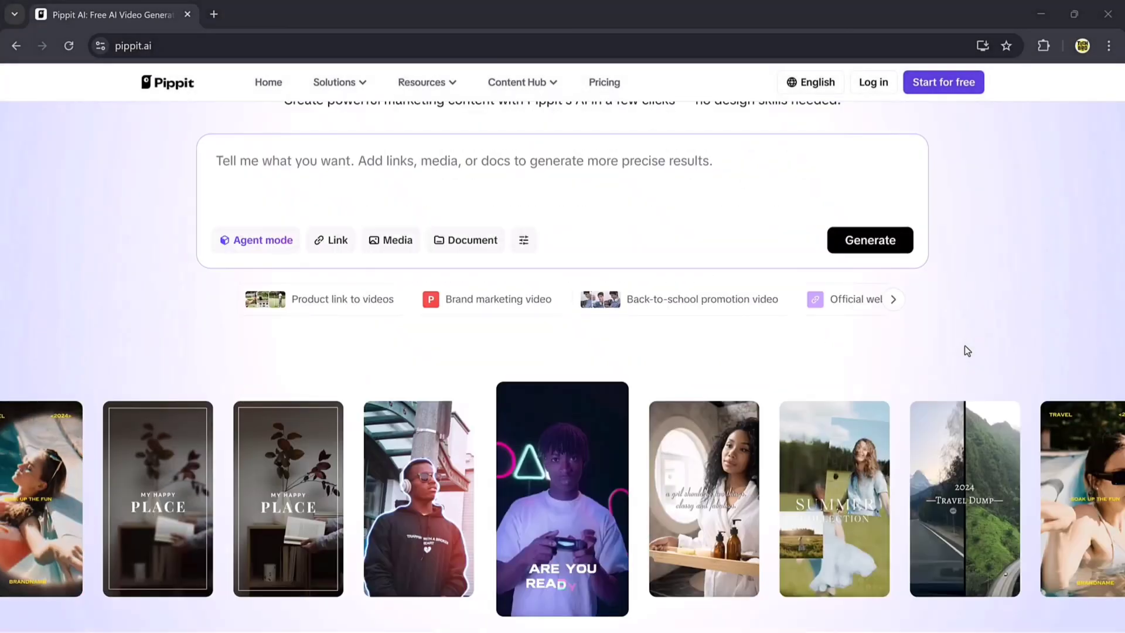
- Scroll down through the pippit.ai landing page to look over its sections
scroll(965, 346, "down", 3)
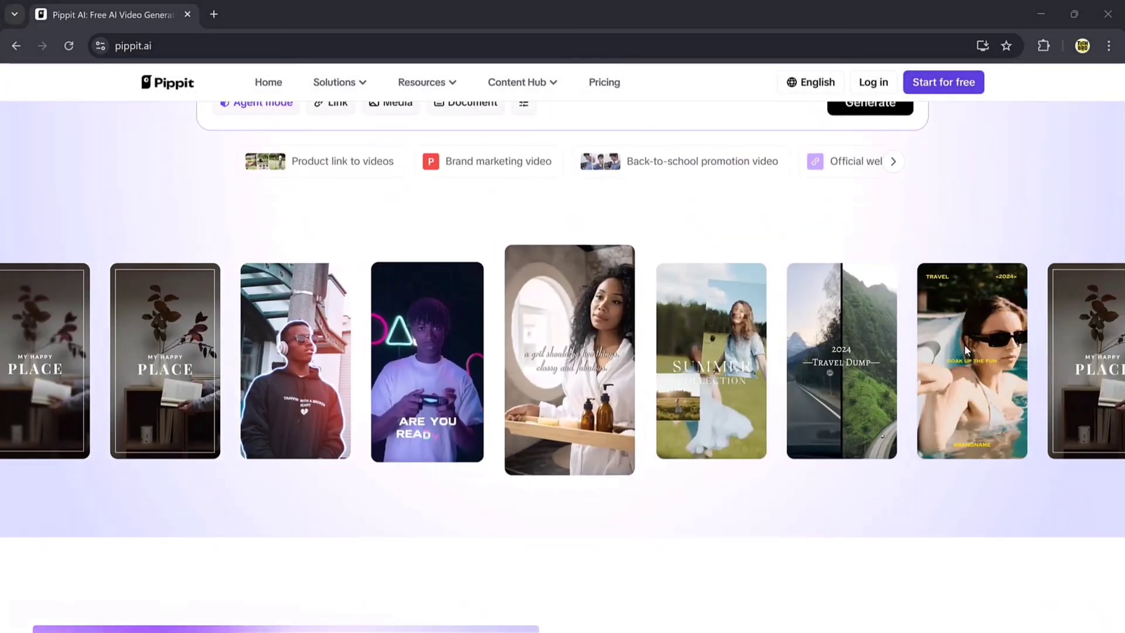
scroll(965, 345, "down", 8)
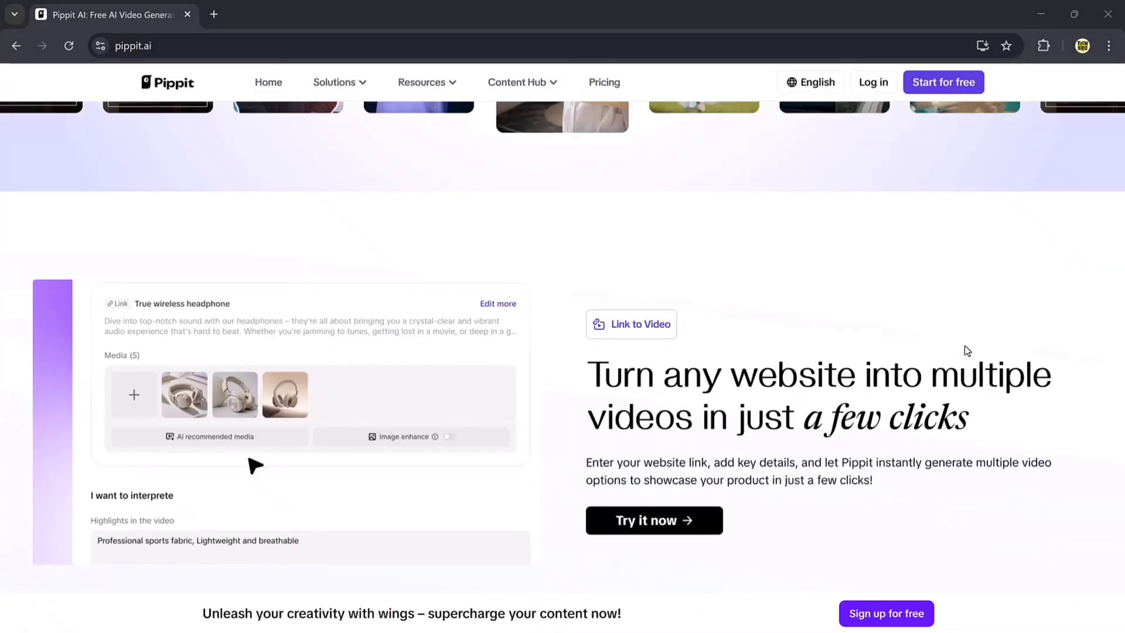
scroll(965, 347, "down", 2)
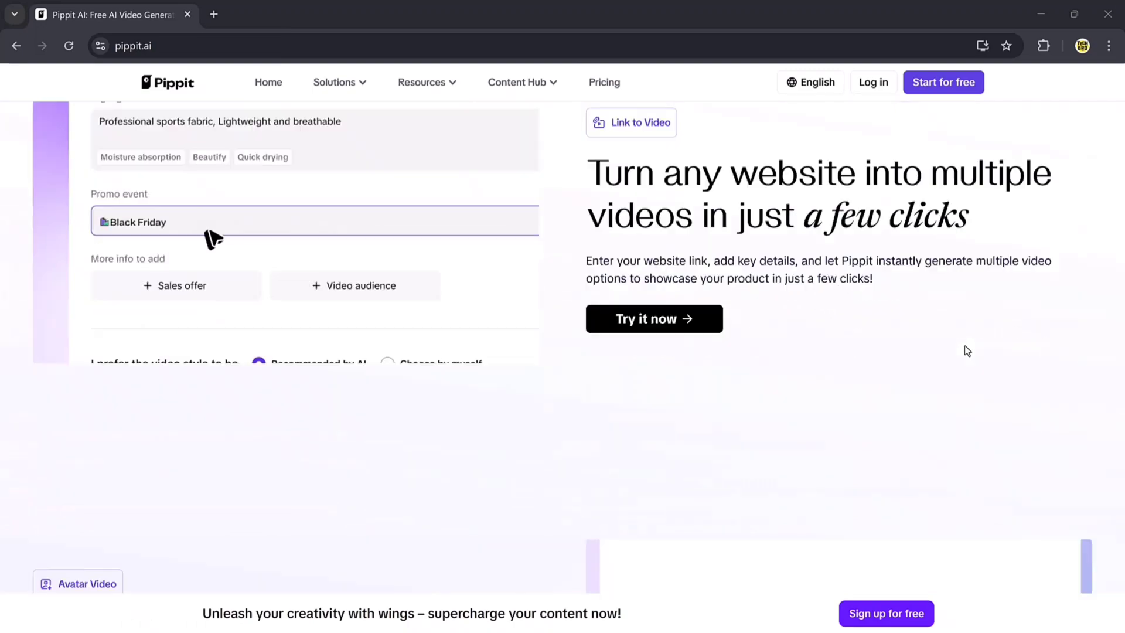
scroll(965, 347, "down", 4)
scroll(965, 346, "down", 3)
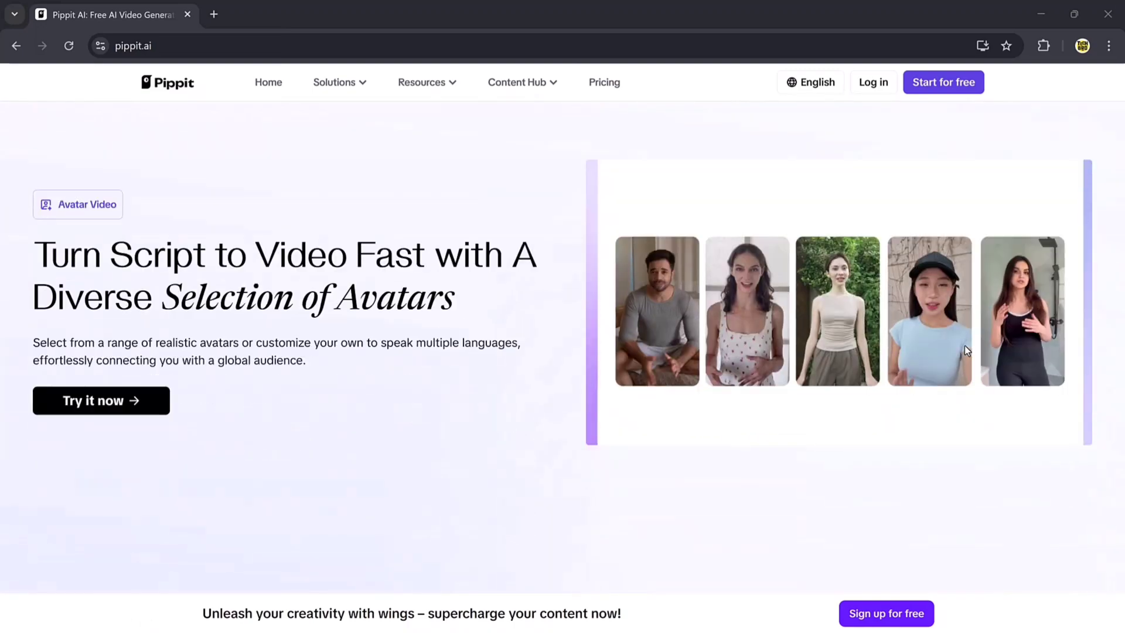
scroll(965, 346, "down", 8)
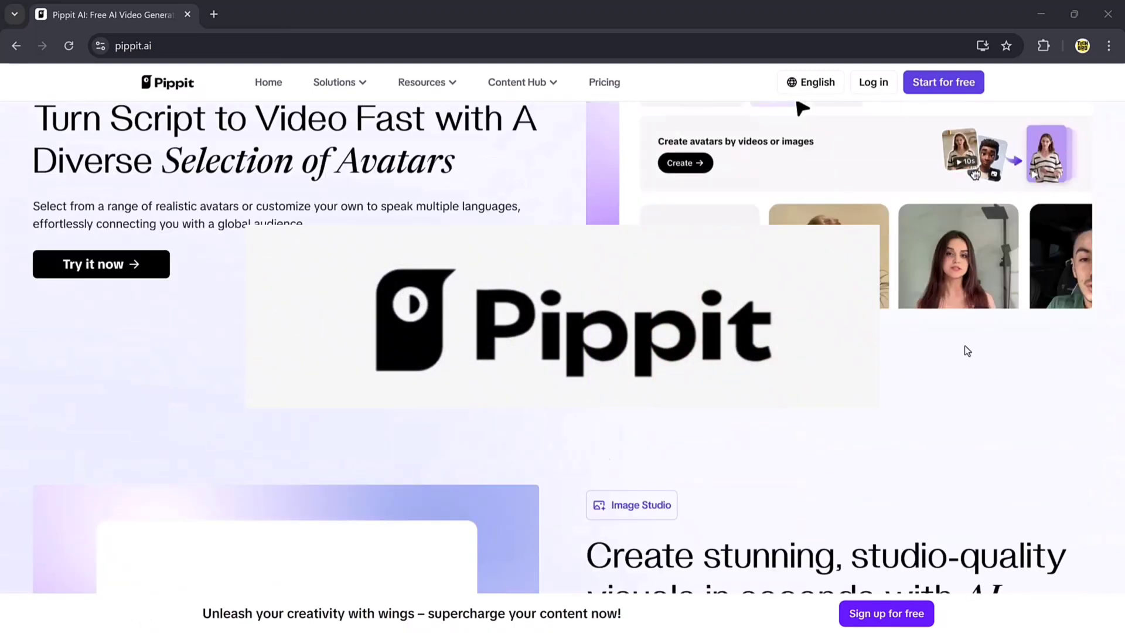
scroll(964, 346, "down", 10)
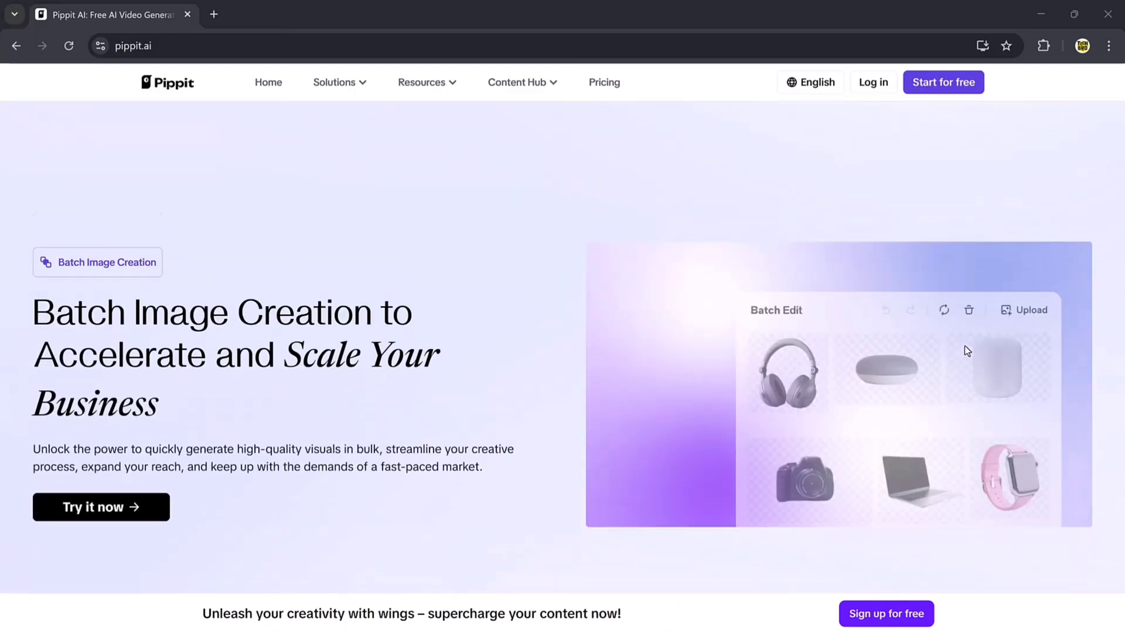
scroll(964, 350, "down", 3)
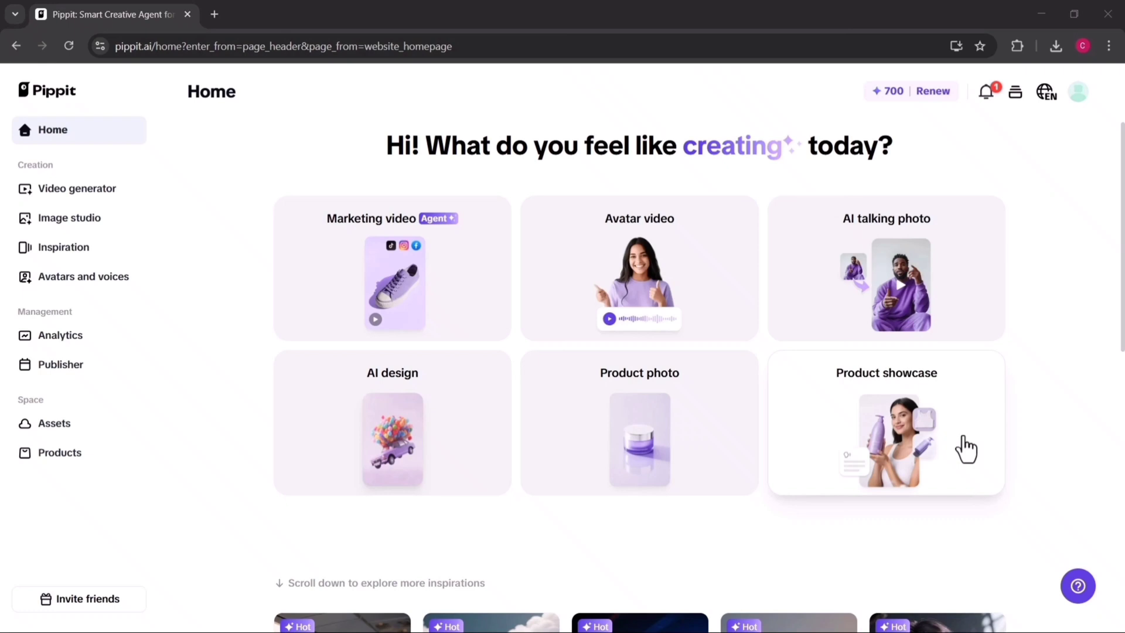
- Choose the Marketing video card to reach the 'Turn anything into videos' generator
left_click(389, 314)
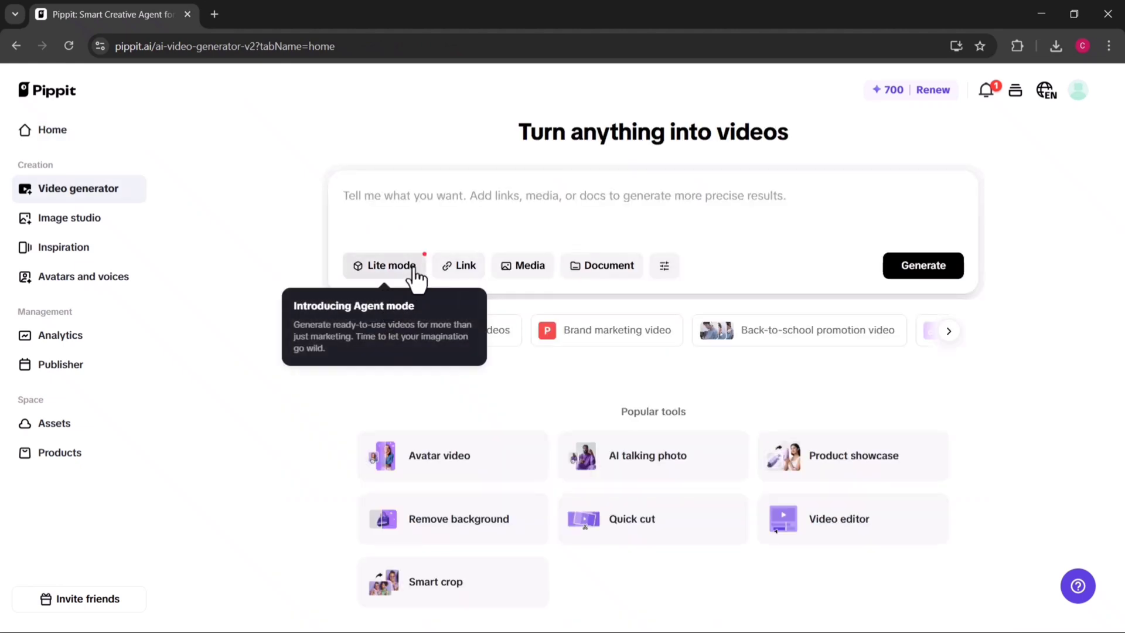
- Change the generation mode from Lite to Agent and focus the empty prompt box
left_click(408, 226)
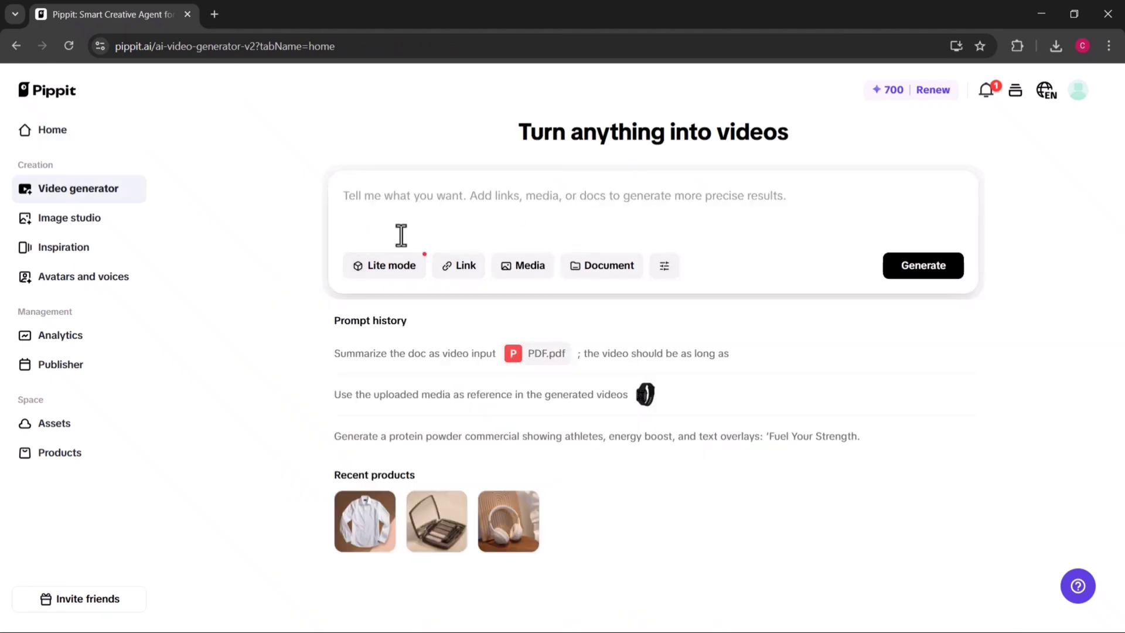
left_click(389, 265)
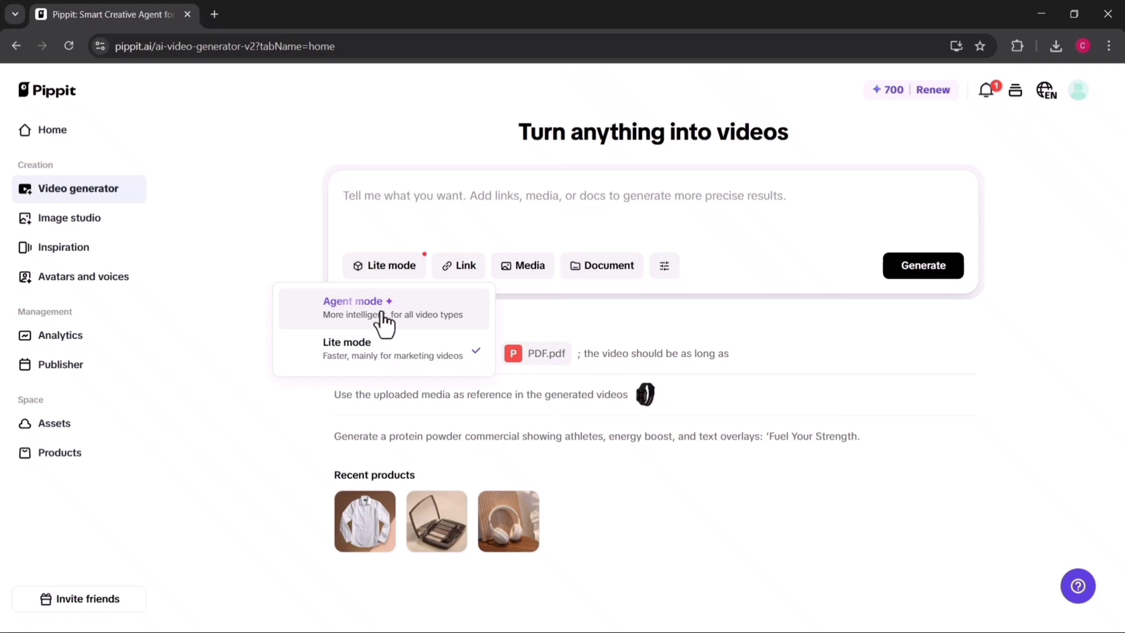
left_click(382, 317)
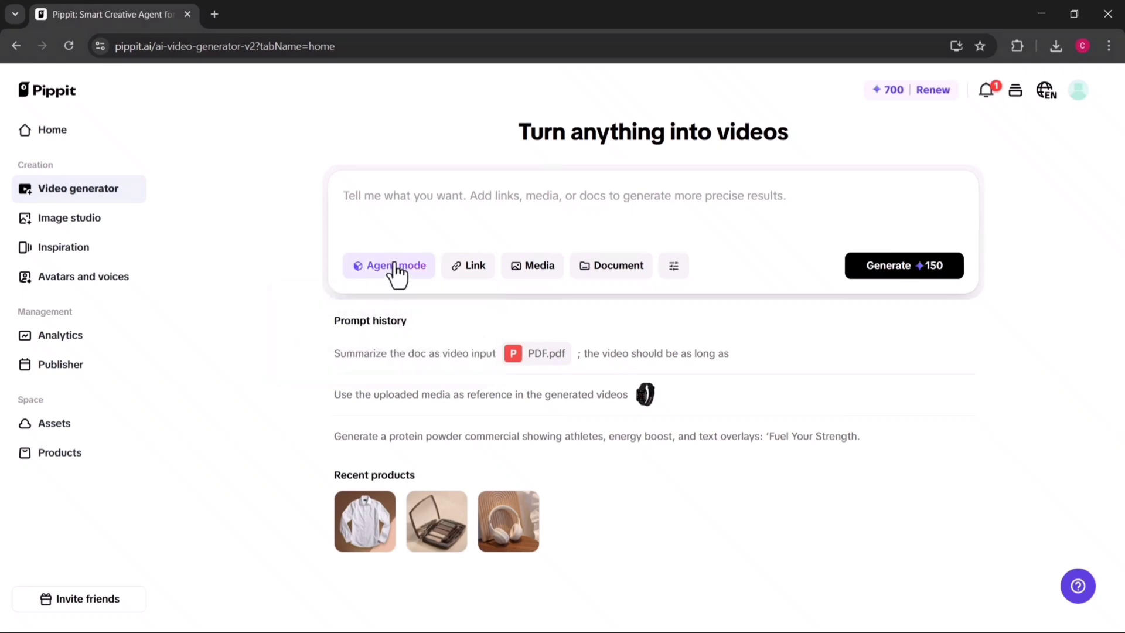
left_click(396, 226)
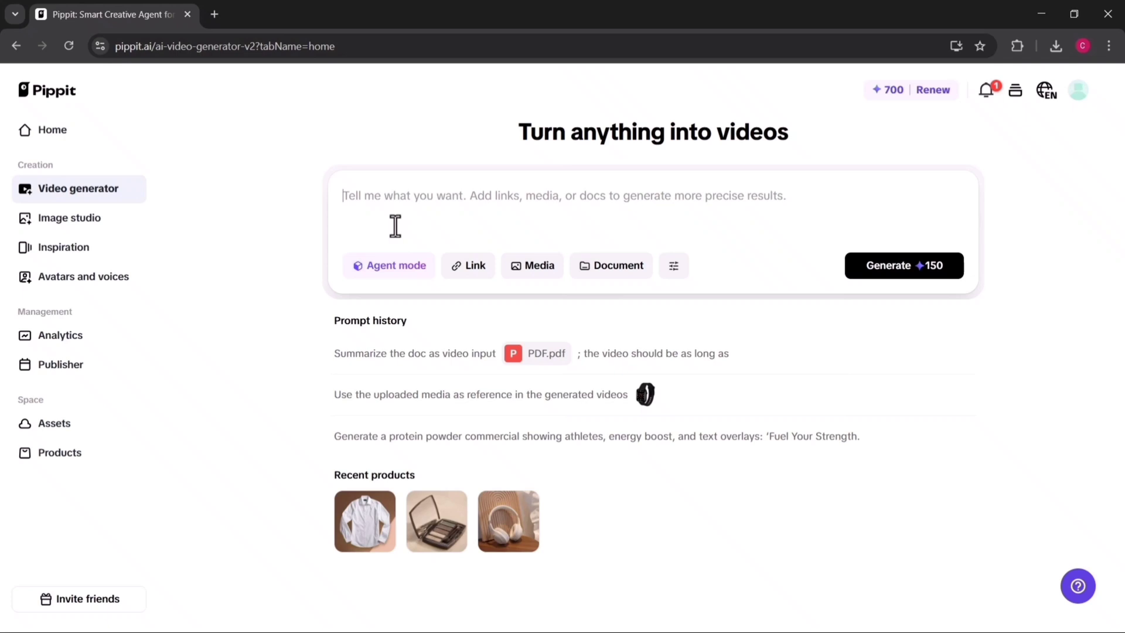
- Upload the perfume bottle image from the computer as reference media
left_click(527, 267)
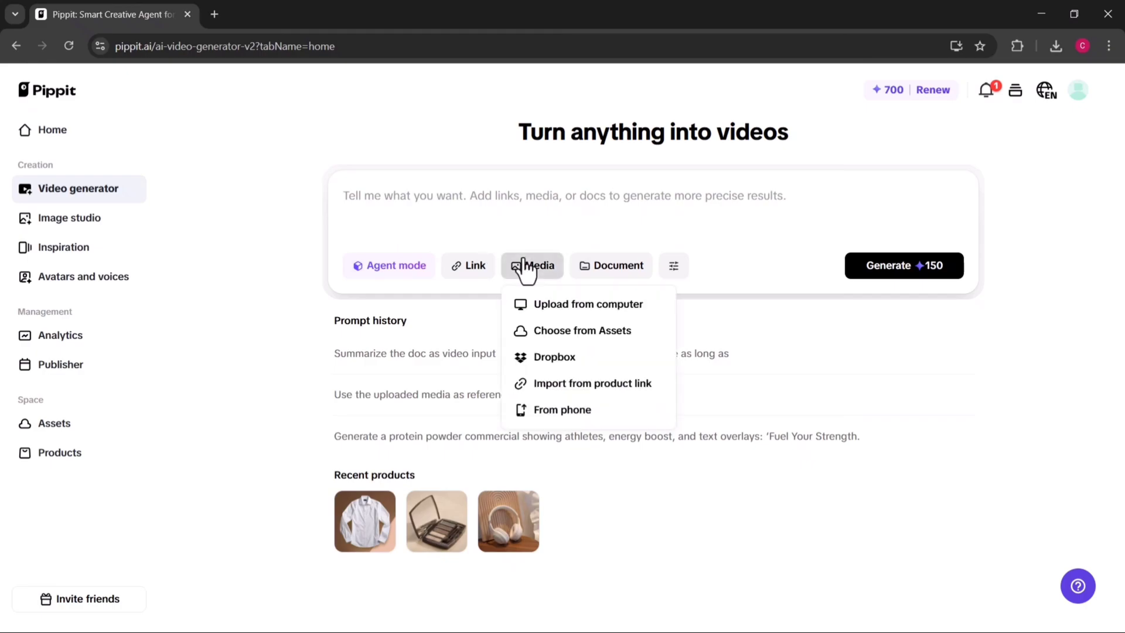
left_click(565, 308)
double_click(211, 161)
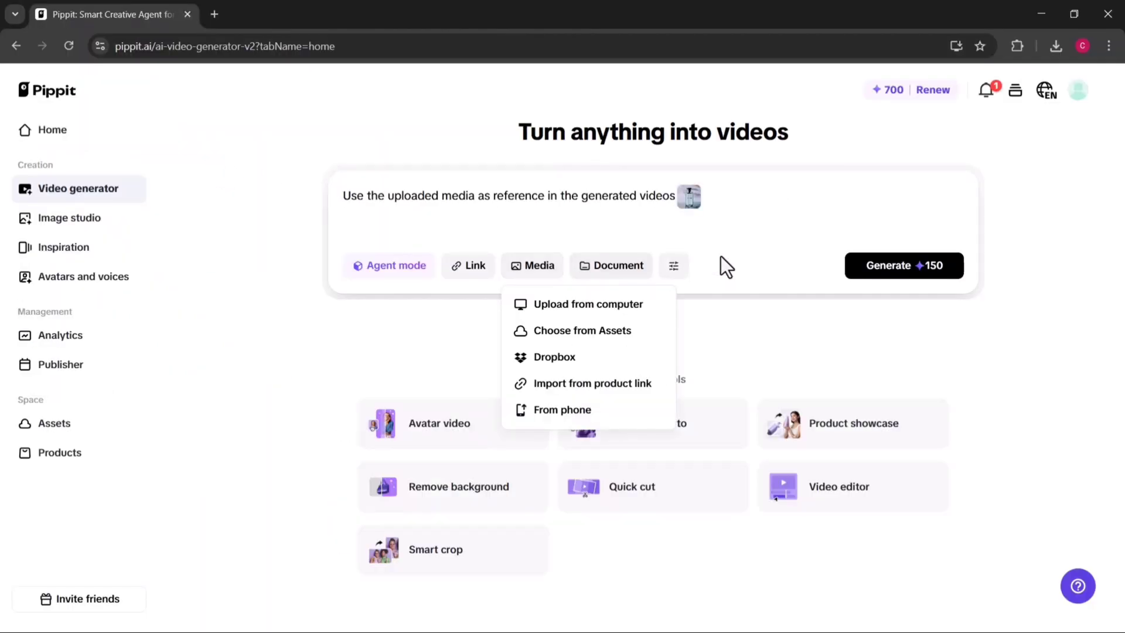
- Review the video length settings and generate the perfume video
left_click(673, 276)
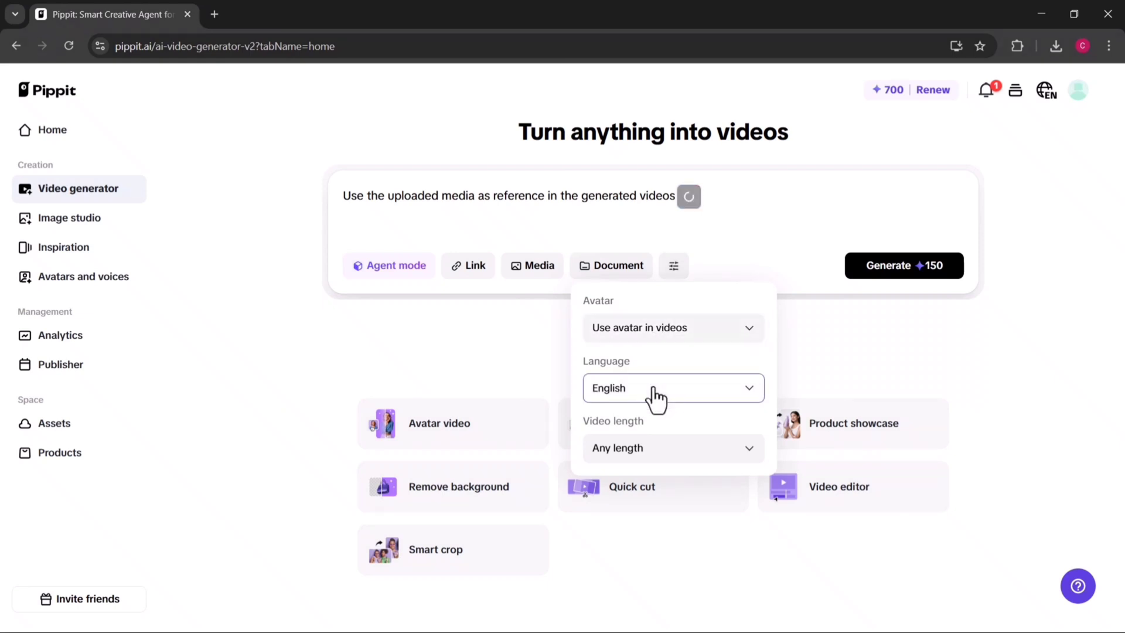
left_click(659, 460)
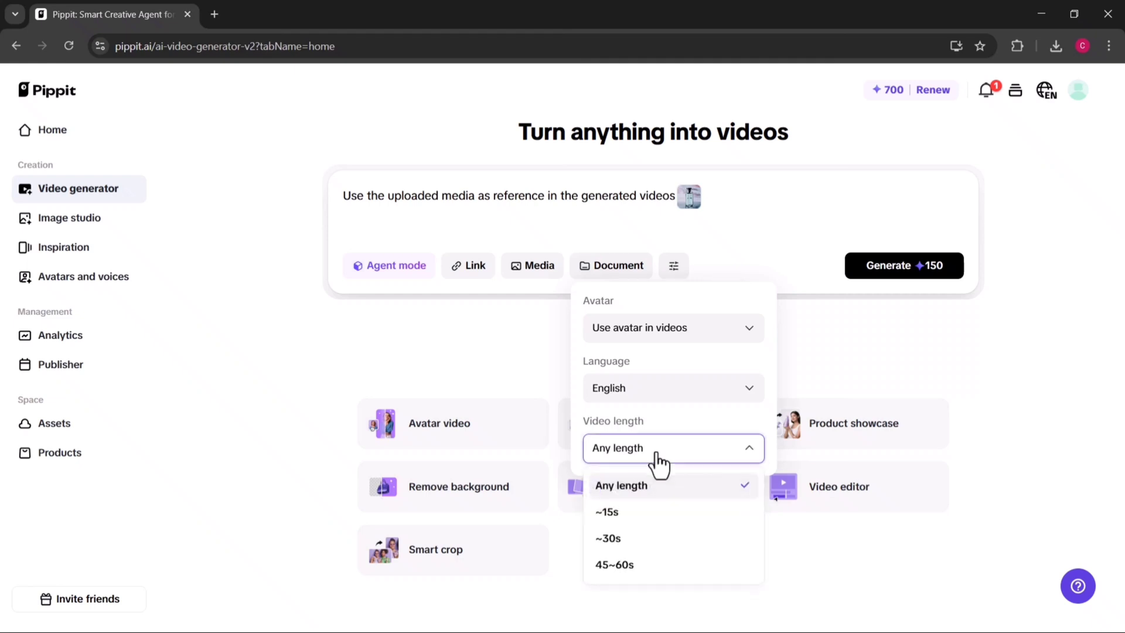
left_click(812, 308)
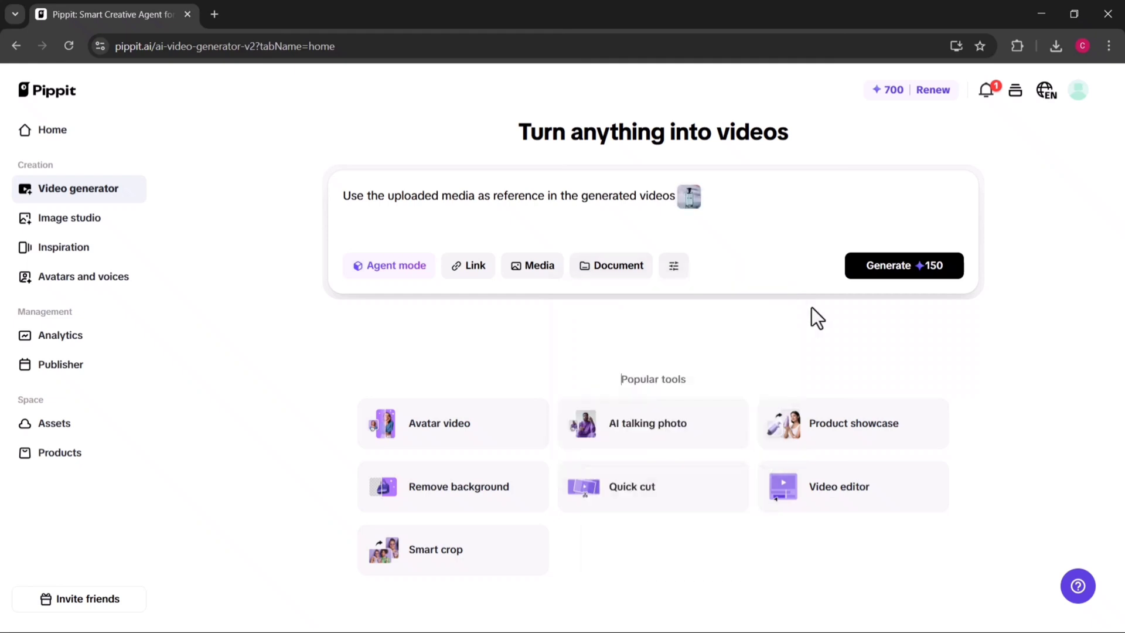
left_click(900, 269)
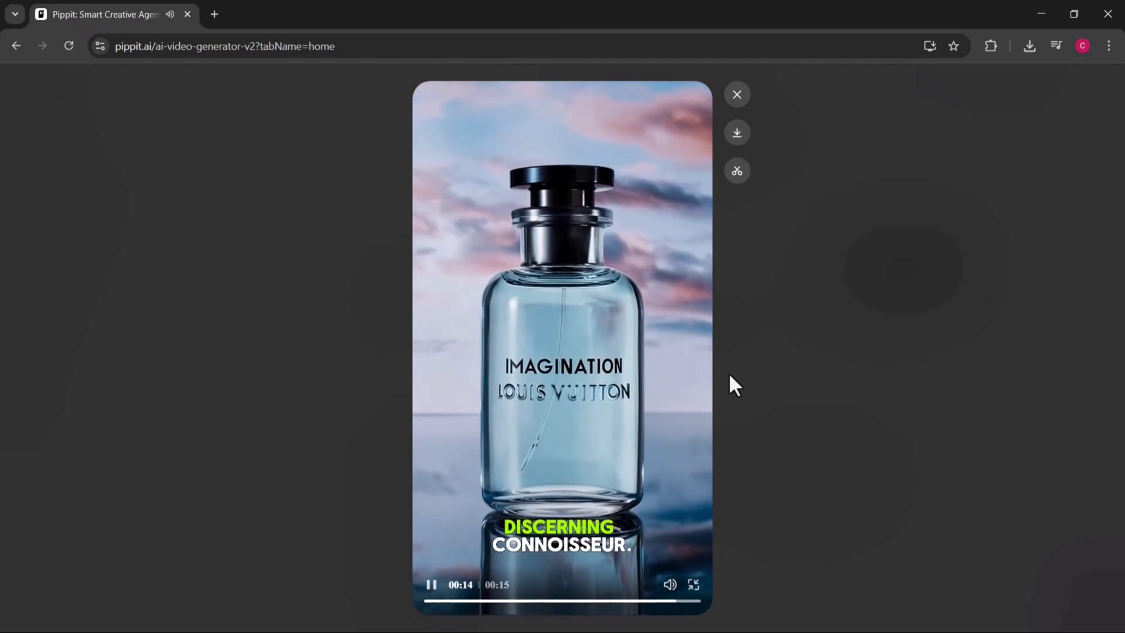
- Download the perfume video and attach PDF.pdf to a new prompt
left_click(737, 132)
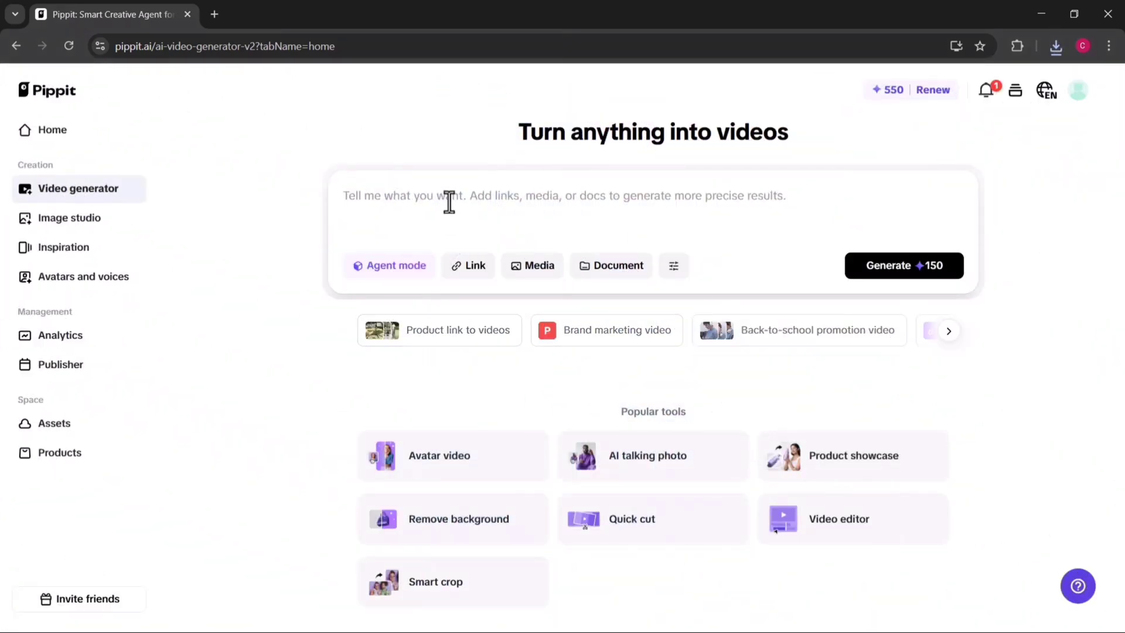
left_click(449, 203)
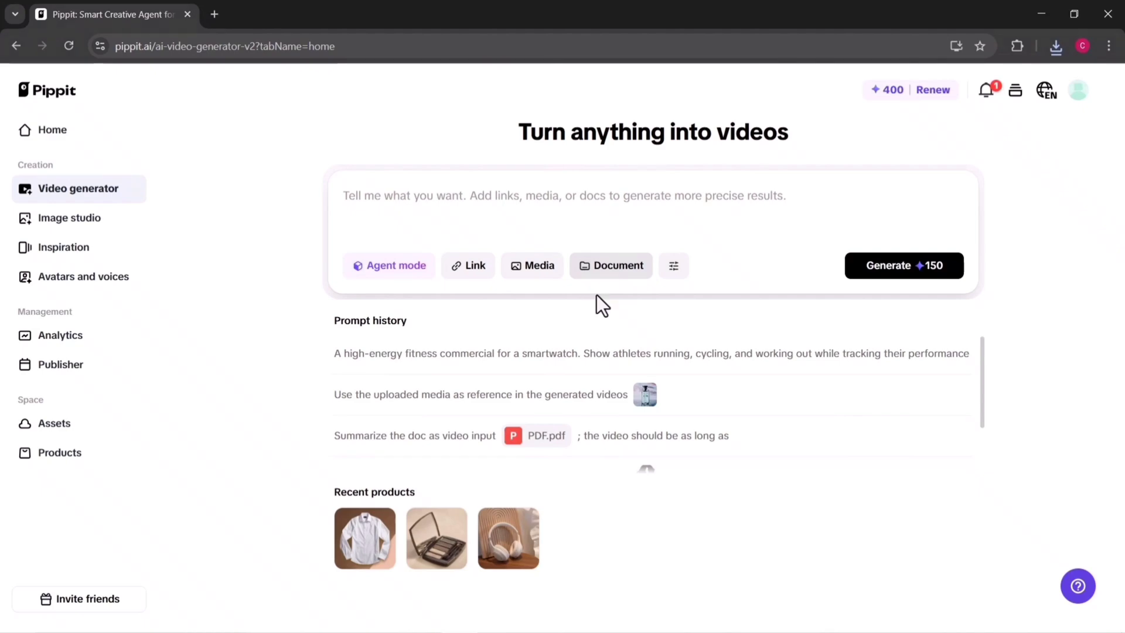
left_click(570, 269)
left_click(181, 192)
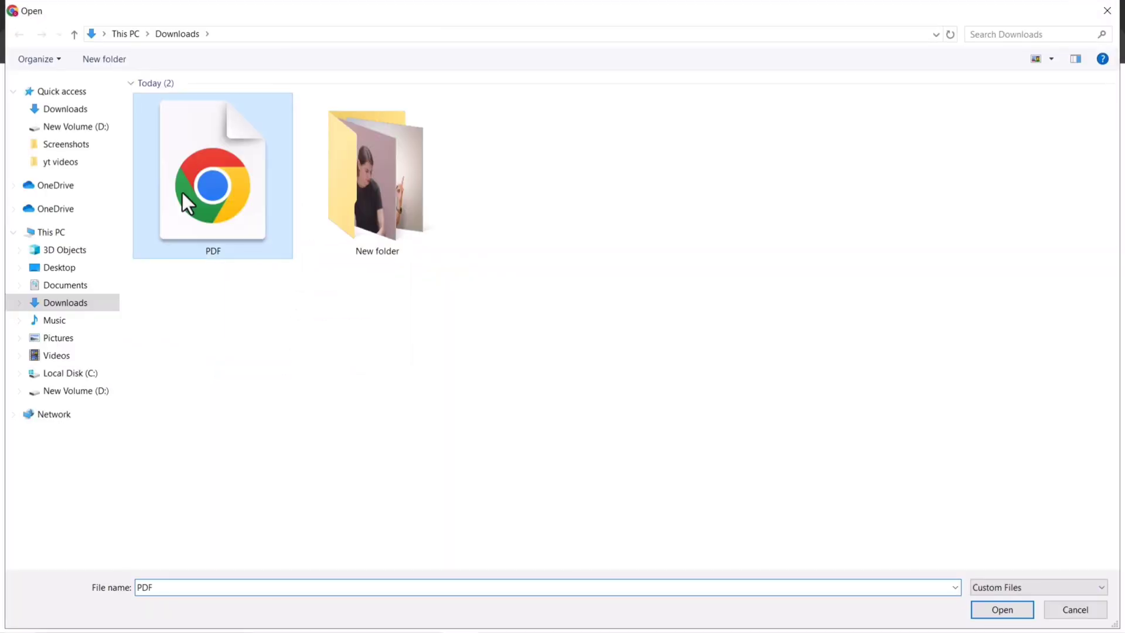
left_click(182, 192)
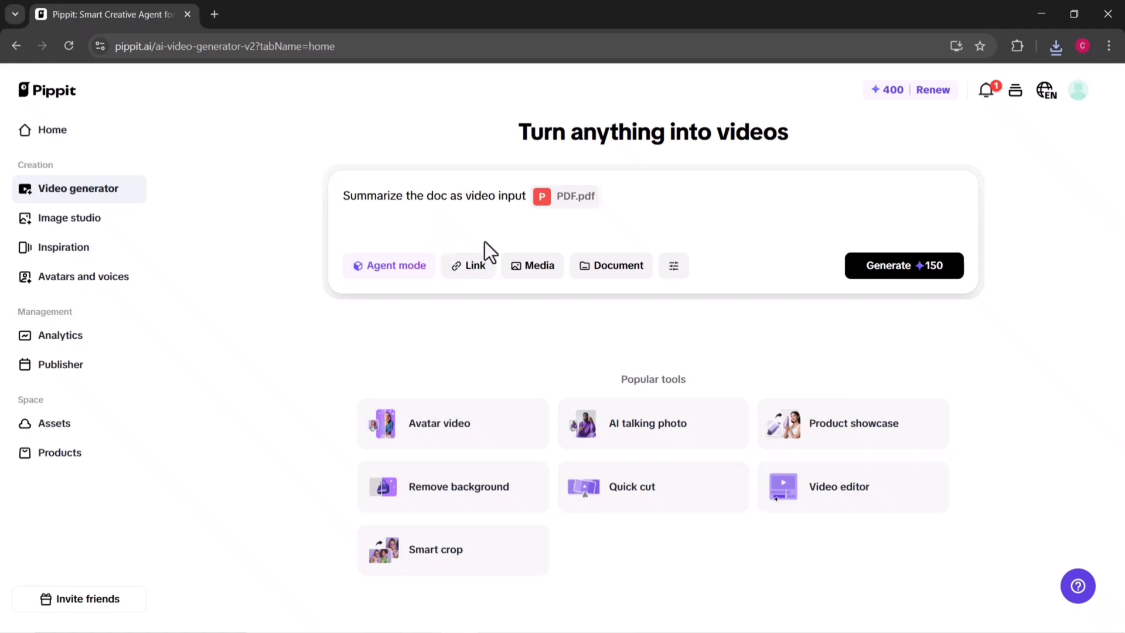
- Check the video length settings and generate a video summarizing PDF.pdf
left_click(673, 267)
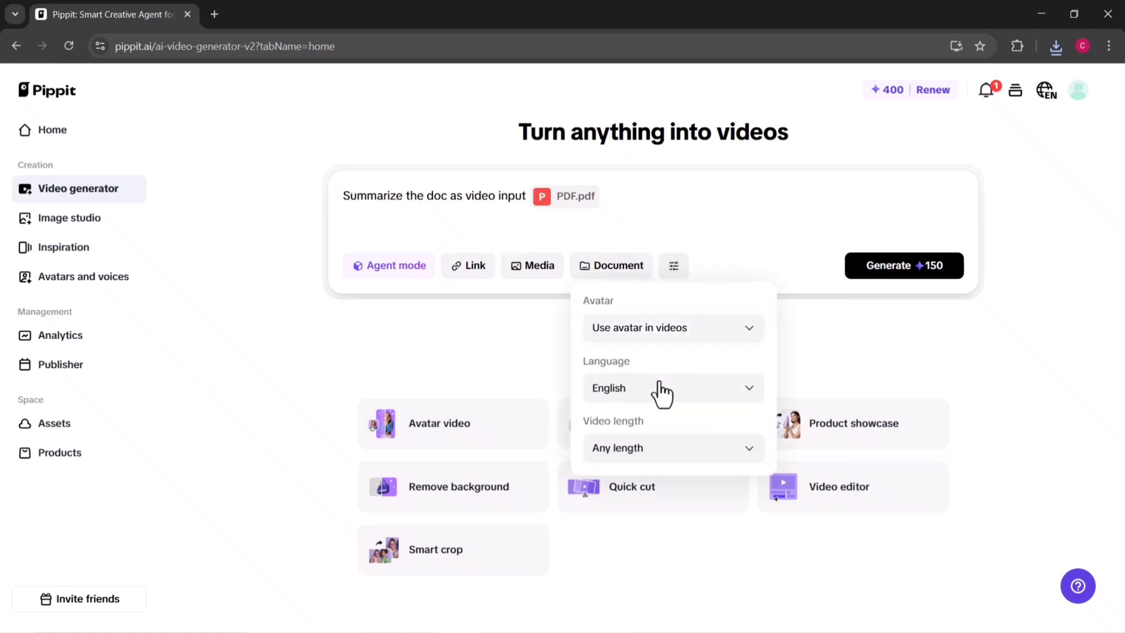
left_click(655, 460)
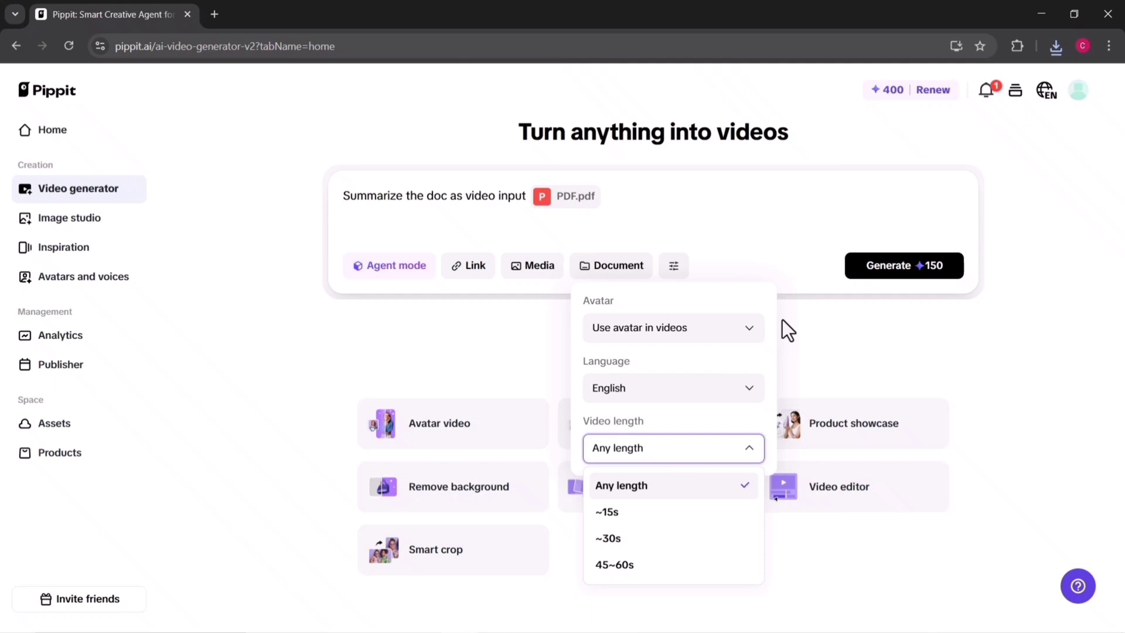
left_click(786, 319)
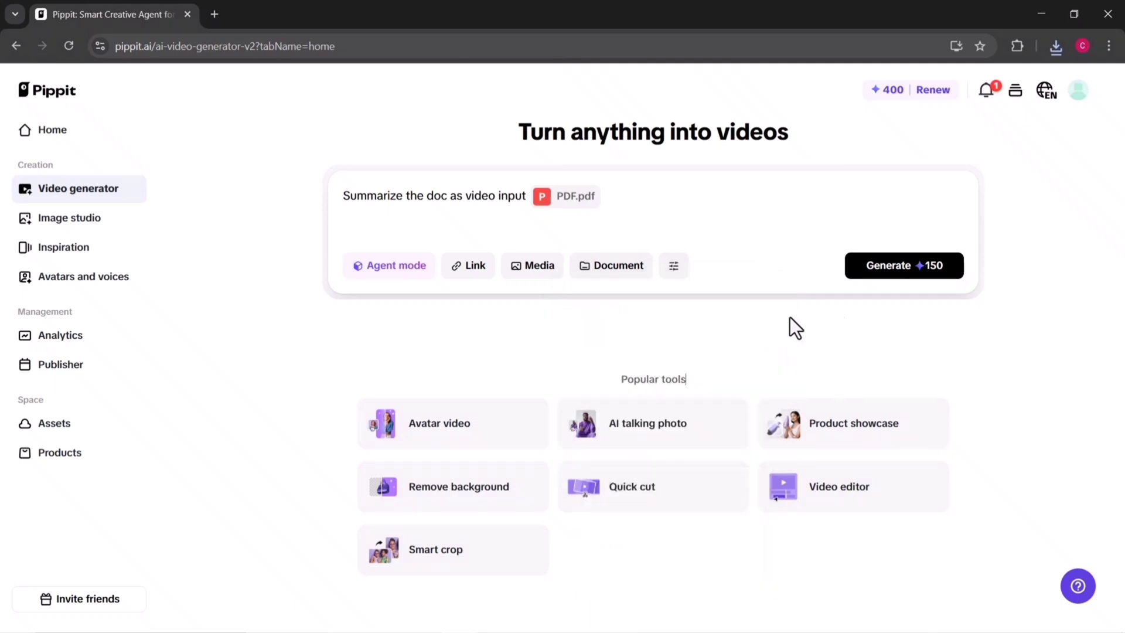
left_click(917, 271)
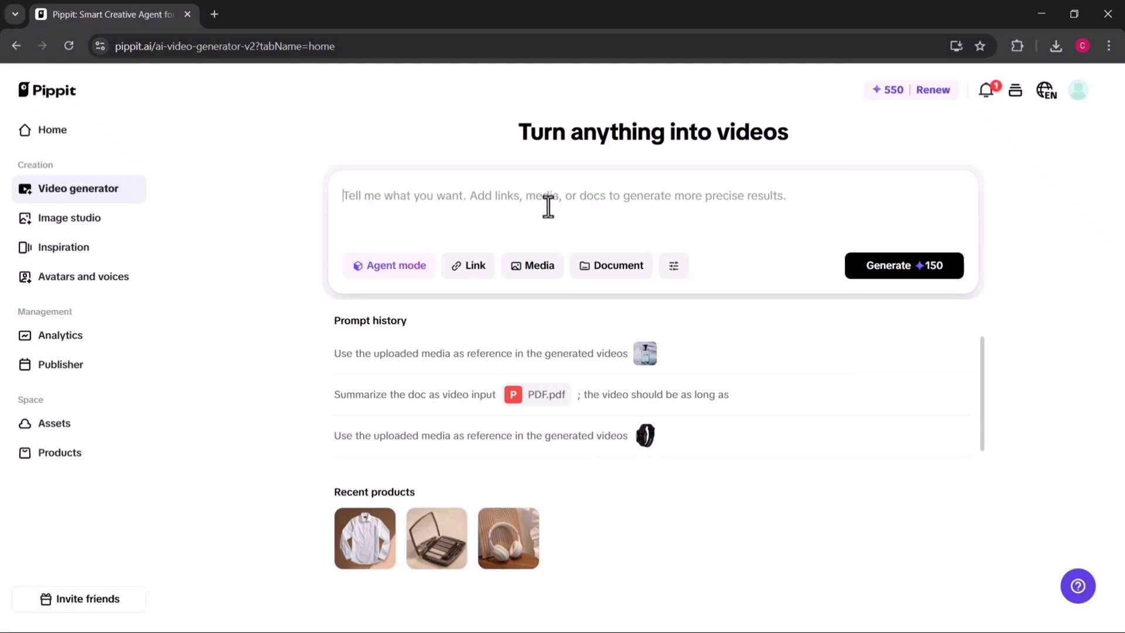
- Paste the 'Track. Train. Transform.' smartwatch fitness commercial prompt and generate it
type("A high-energy fitness commercial for a smartwatch. Show athletes running, cycling, and working out while tracking their performance on the smartwatch. Include heart-rate monitoring, calorie tracking, and step counter visuals. Use fast-paced editing, motivational background music, and bold text: \"Track. Train. Transform.\"")
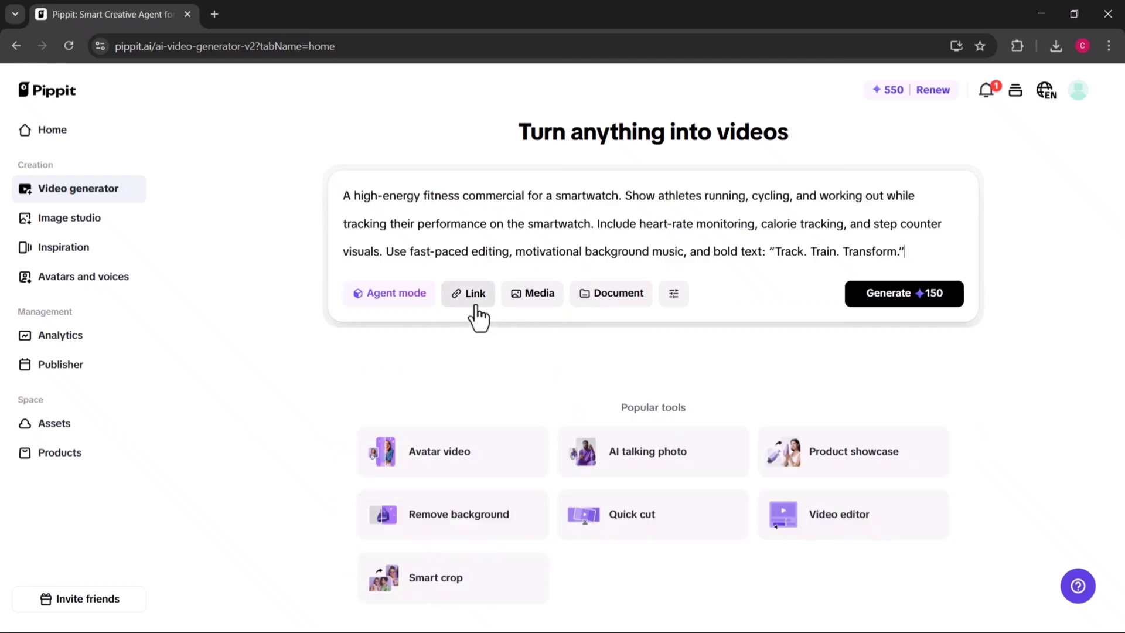
left_click(674, 295)
left_click(782, 398)
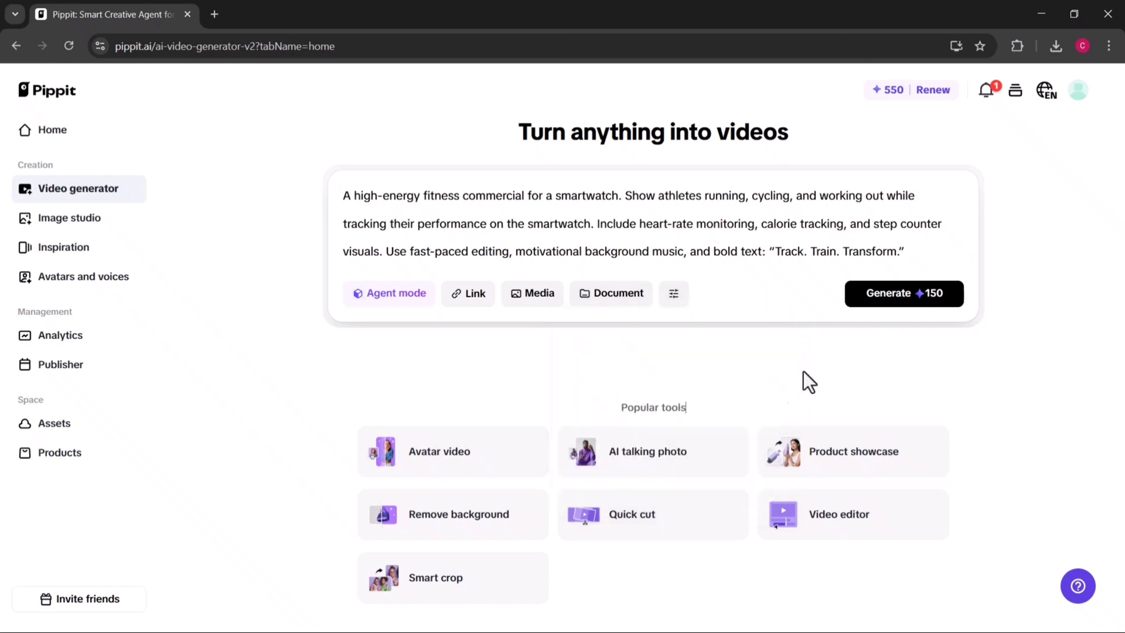
left_click(902, 295)
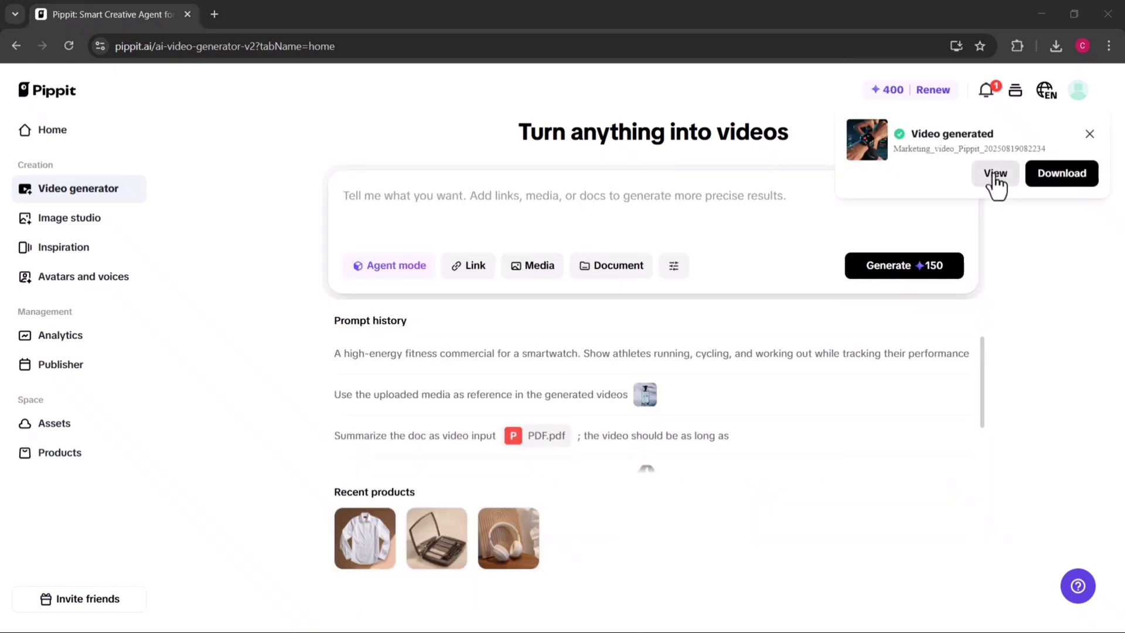
- Preview the finished 'Track. Train. Transform.' smartwatch commercial in the player
left_click(997, 184)
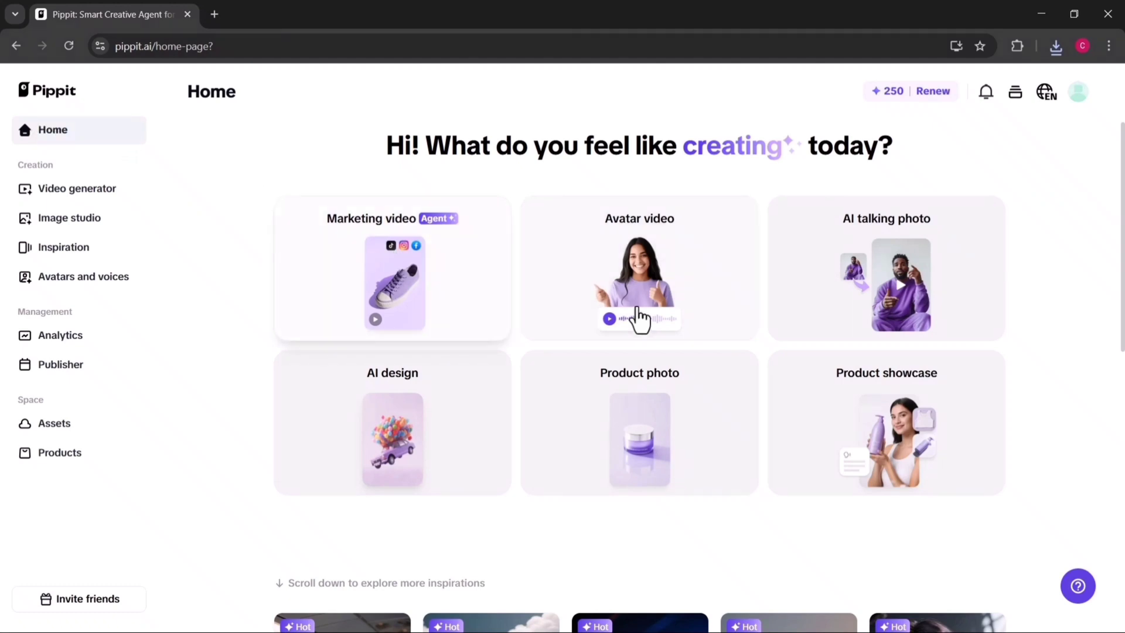
- Start an avatar video with the Eliza-Fashion-Indoor avatar and show its script and caption settings
left_click(668, 307)
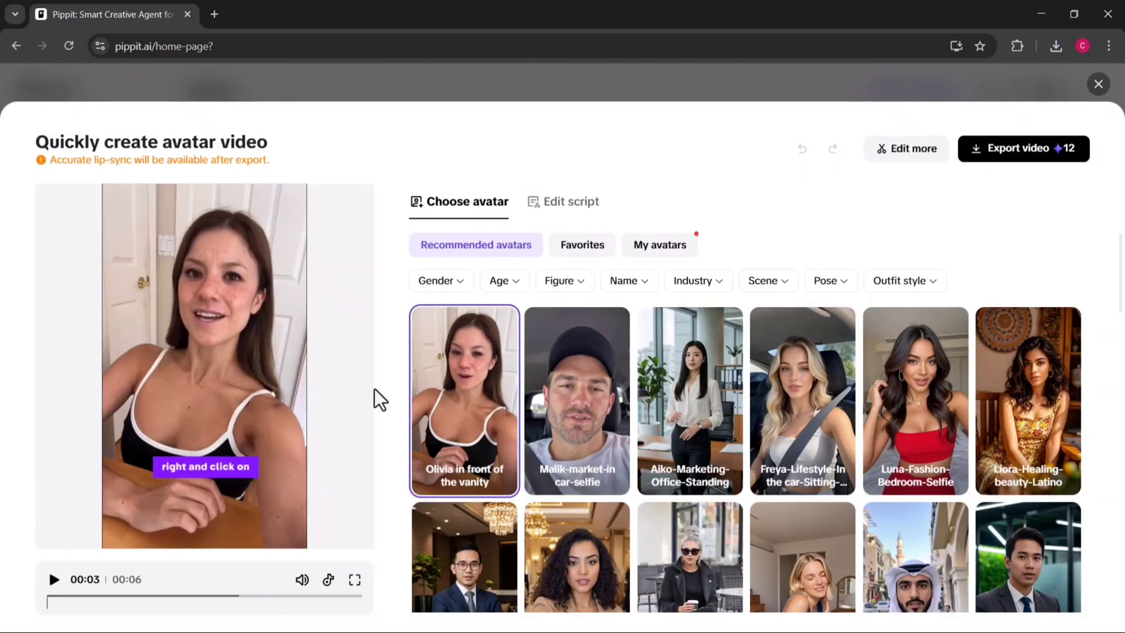
scroll(638, 439, "down", 5)
scroll(638, 439, "down", 15)
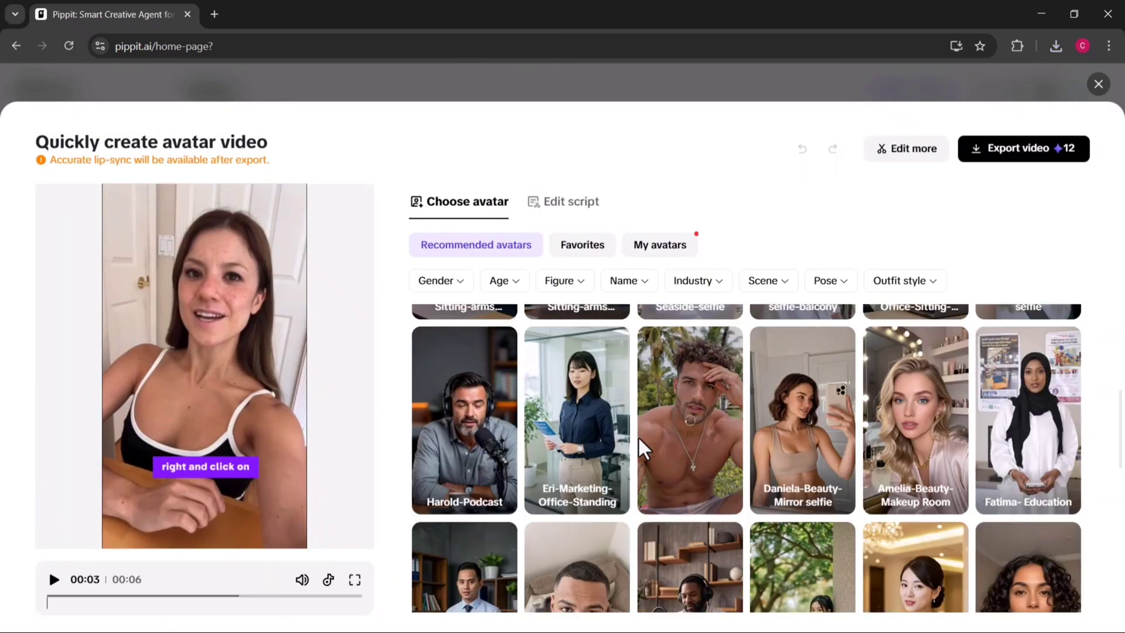
left_click(489, 349)
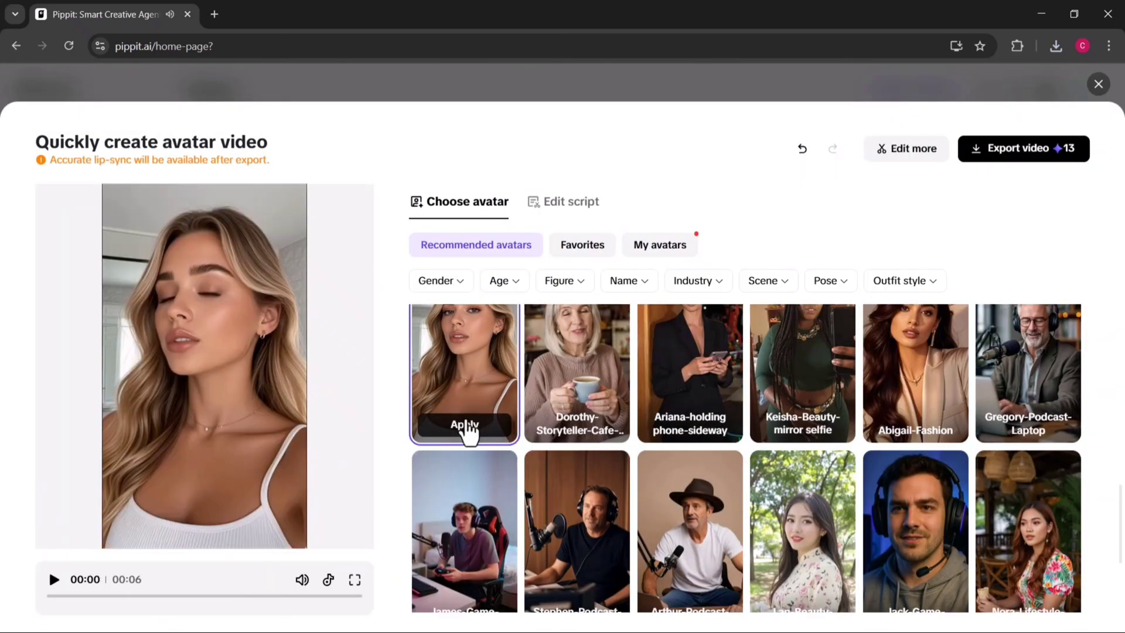
left_click(554, 209)
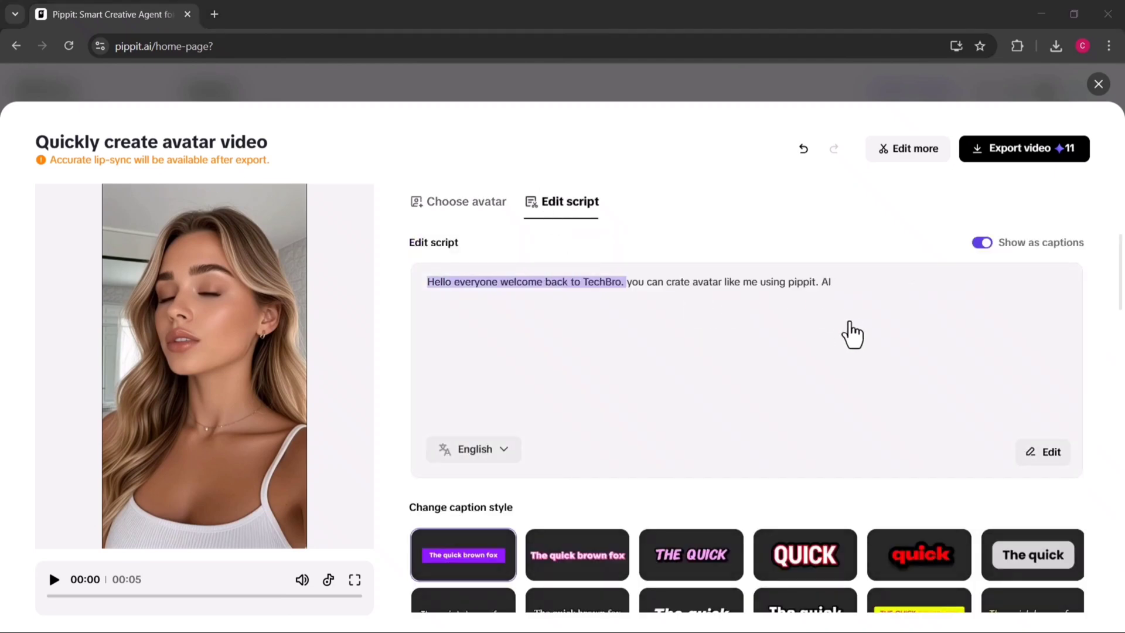
- Apply the yellow-highlight 'THE QUICK' caption style to the avatar video
left_click(909, 148)
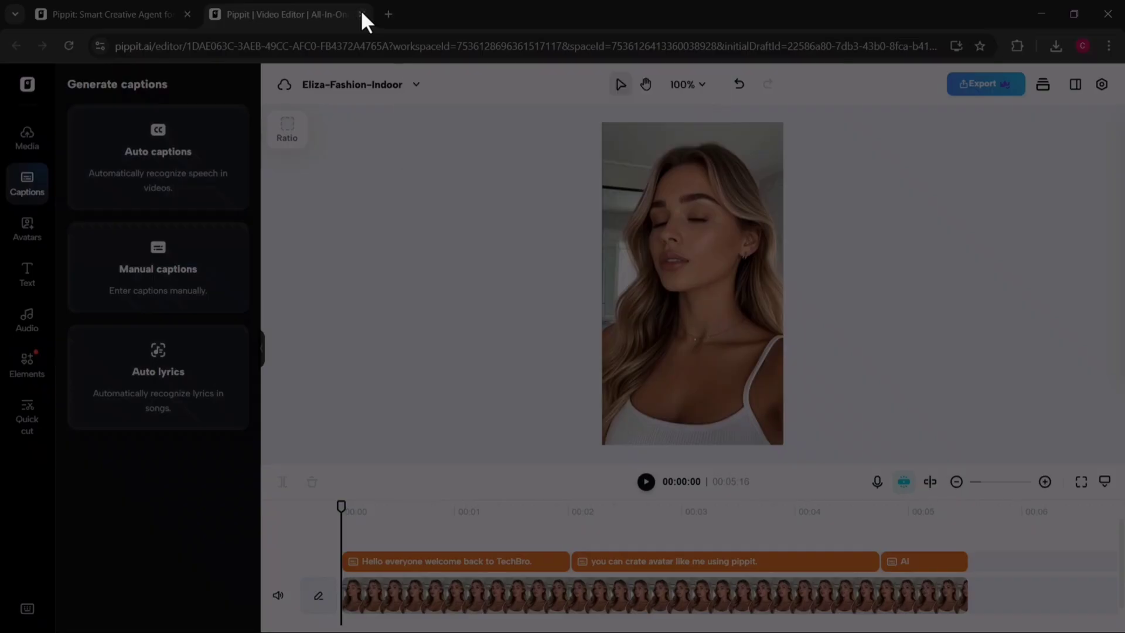
left_click(361, 14)
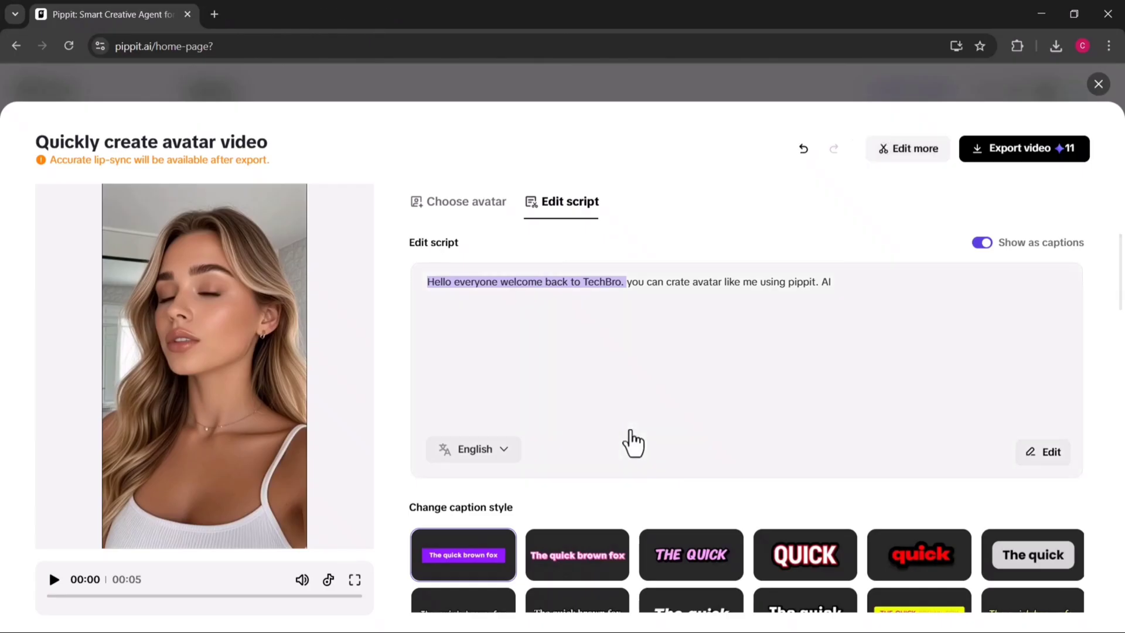
scroll(633, 443, "down", 8)
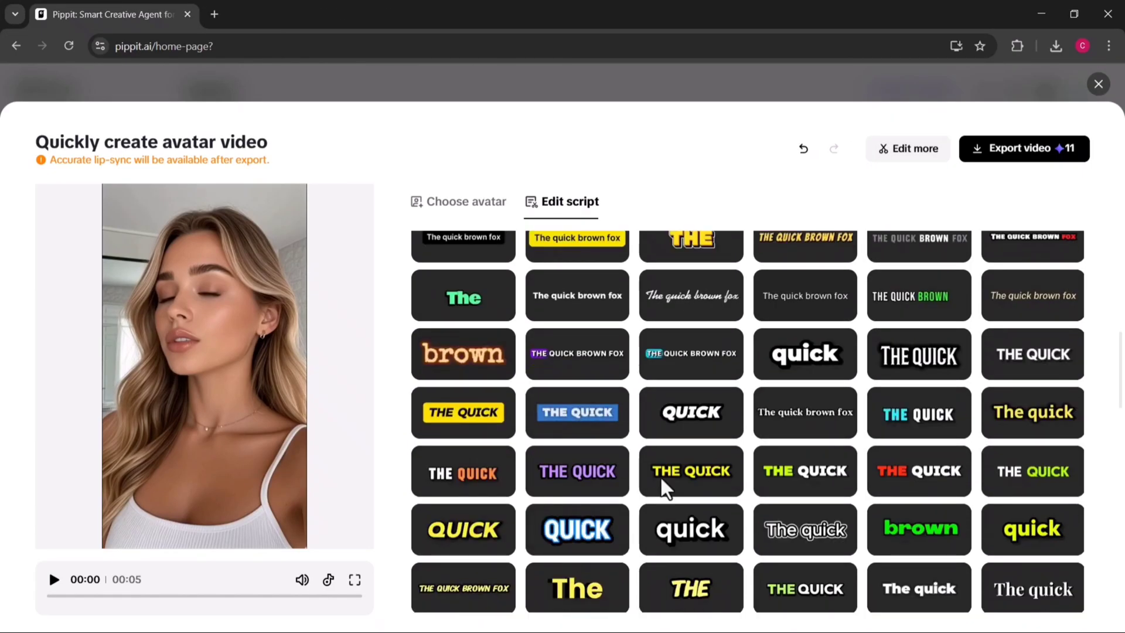
left_click(490, 411)
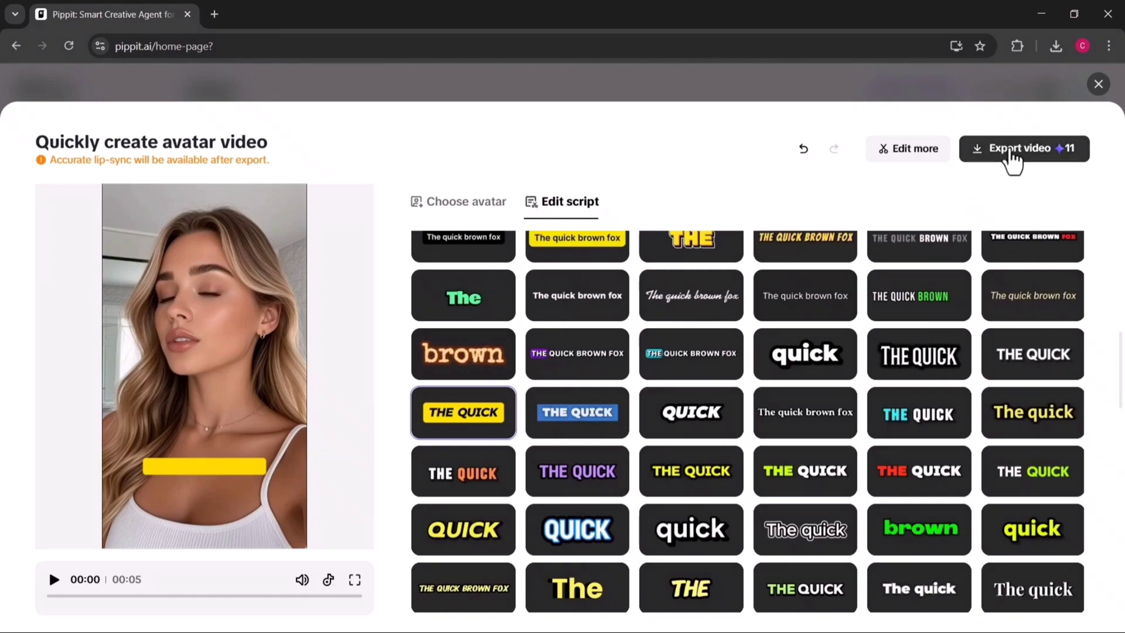
- Download the captioned avatar video as a 1080p MP4, then save and close the project
left_click(1019, 150)
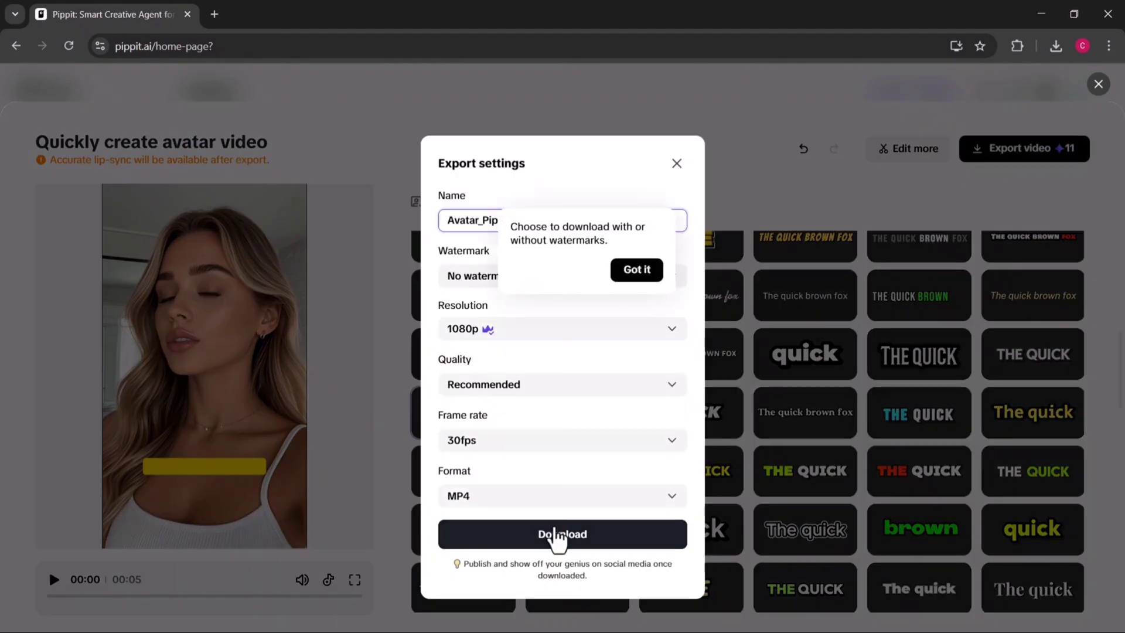
left_click(558, 534)
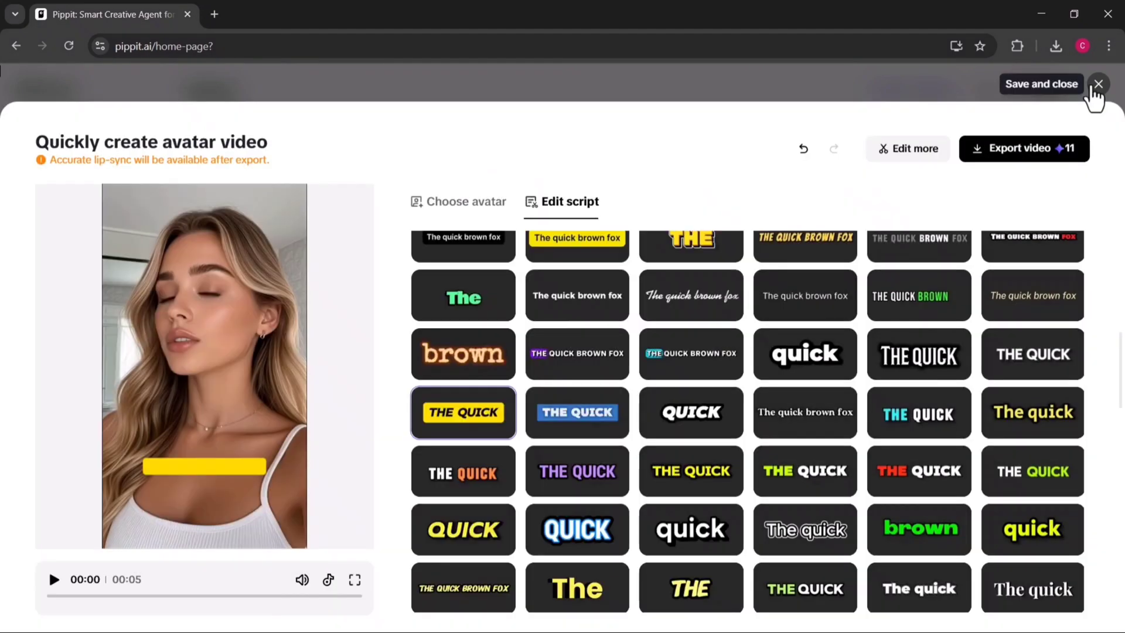
left_click(1099, 83)
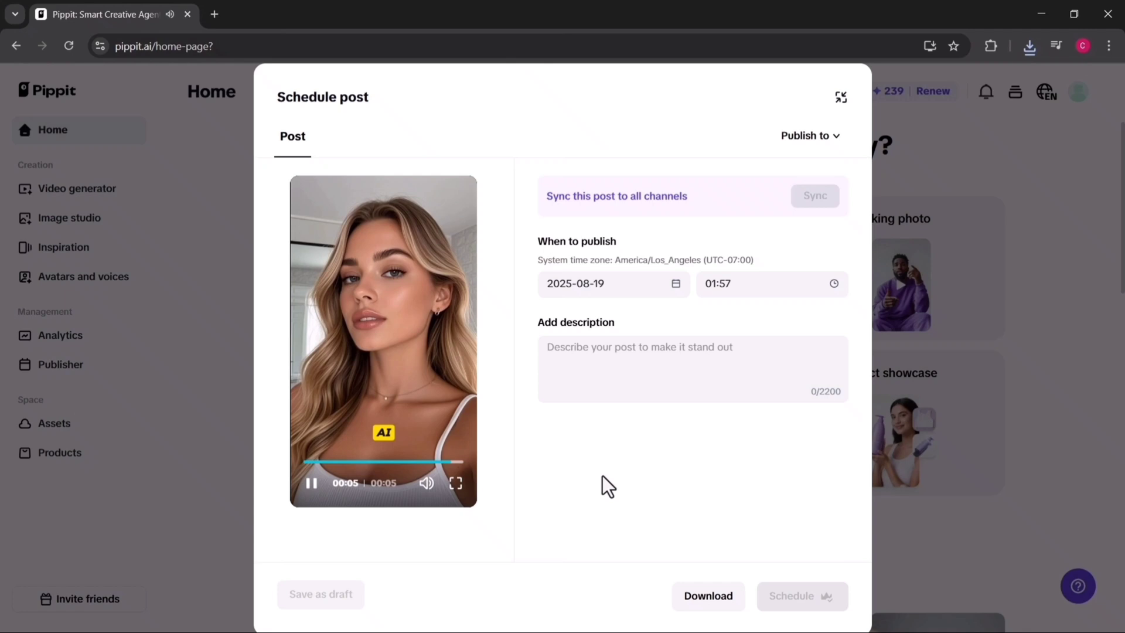
- Close the Schedule post dialog to return to the Pippit AI landing page
left_click(841, 96)
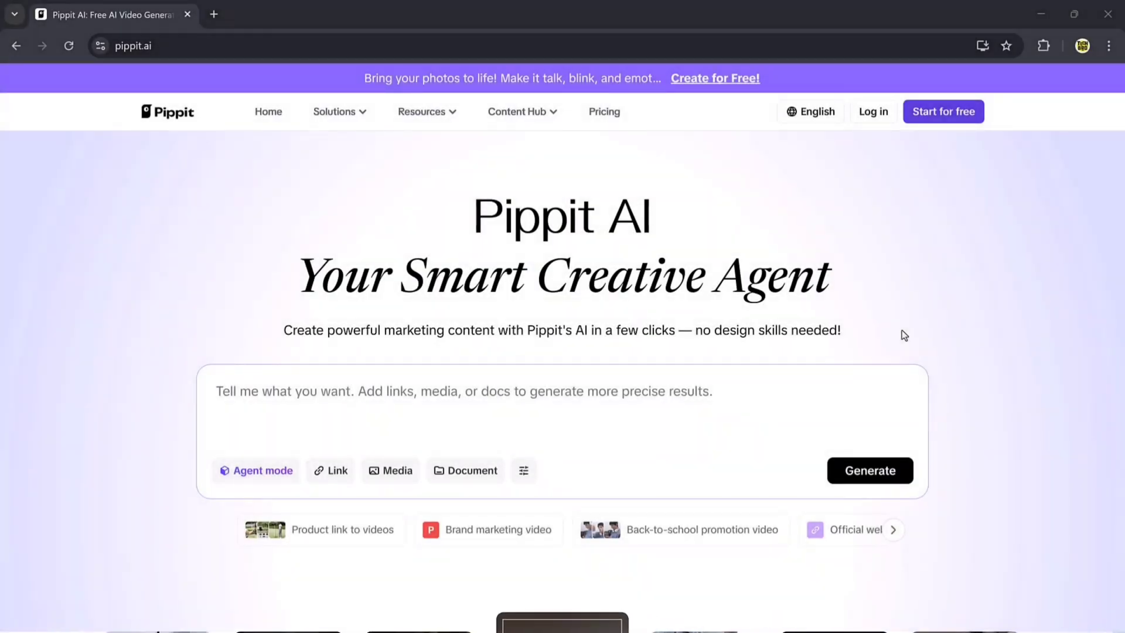
- Scroll down the landing page past the Link to Video, Avatar Video and Image Studio sections
scroll(965, 346, "down", 5)
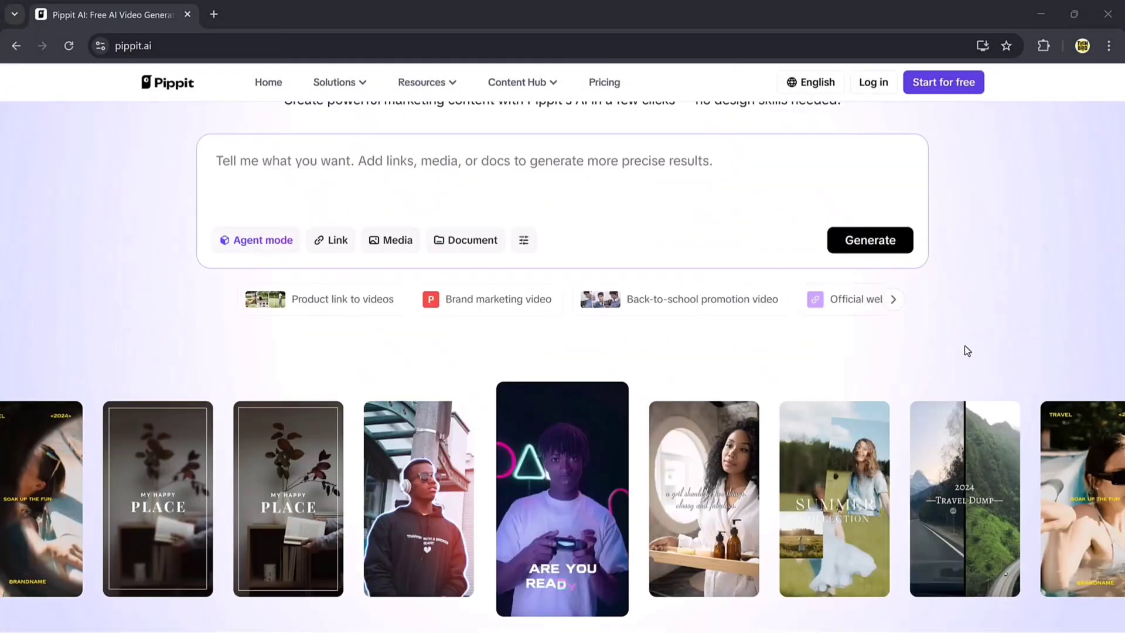
scroll(965, 345, "down", 1)
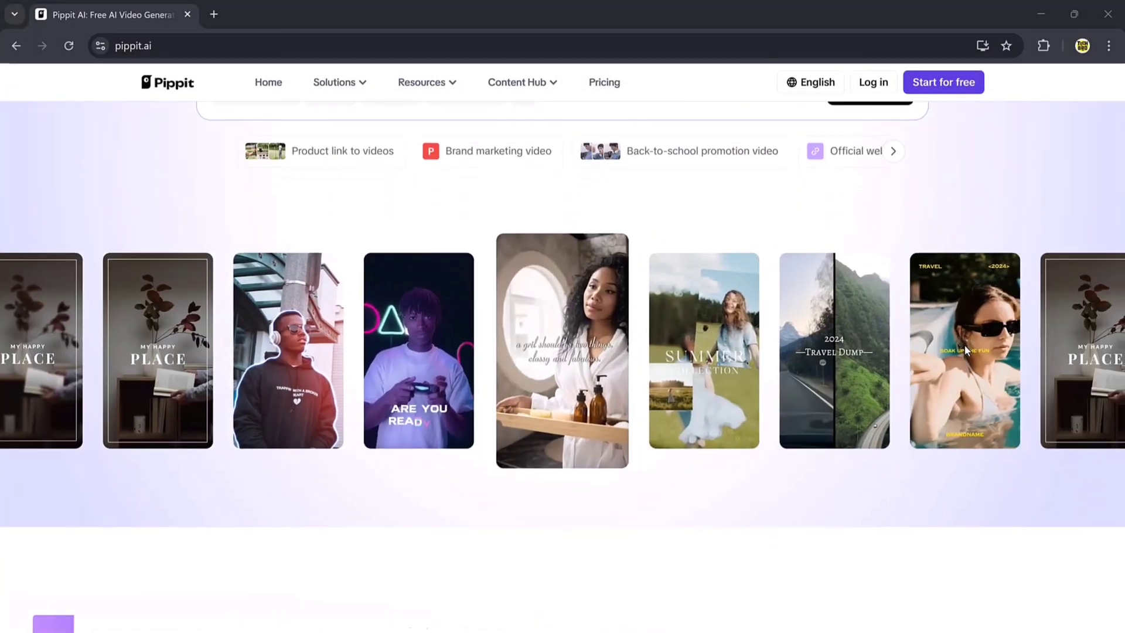
scroll(964, 345, "down", 5)
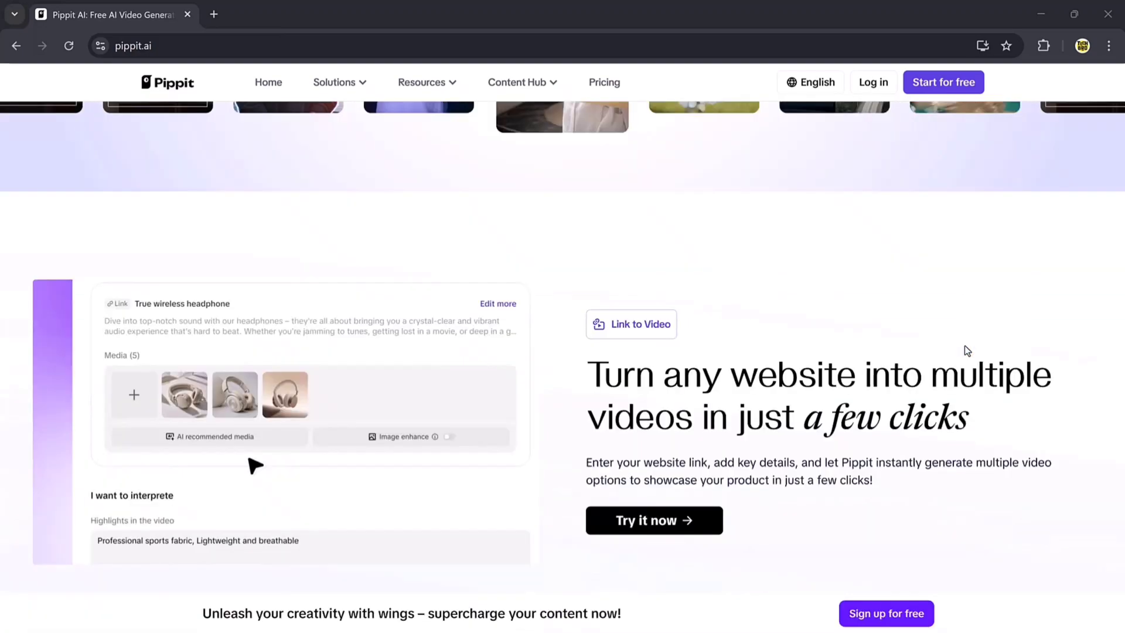
scroll(965, 346, "down", 1)
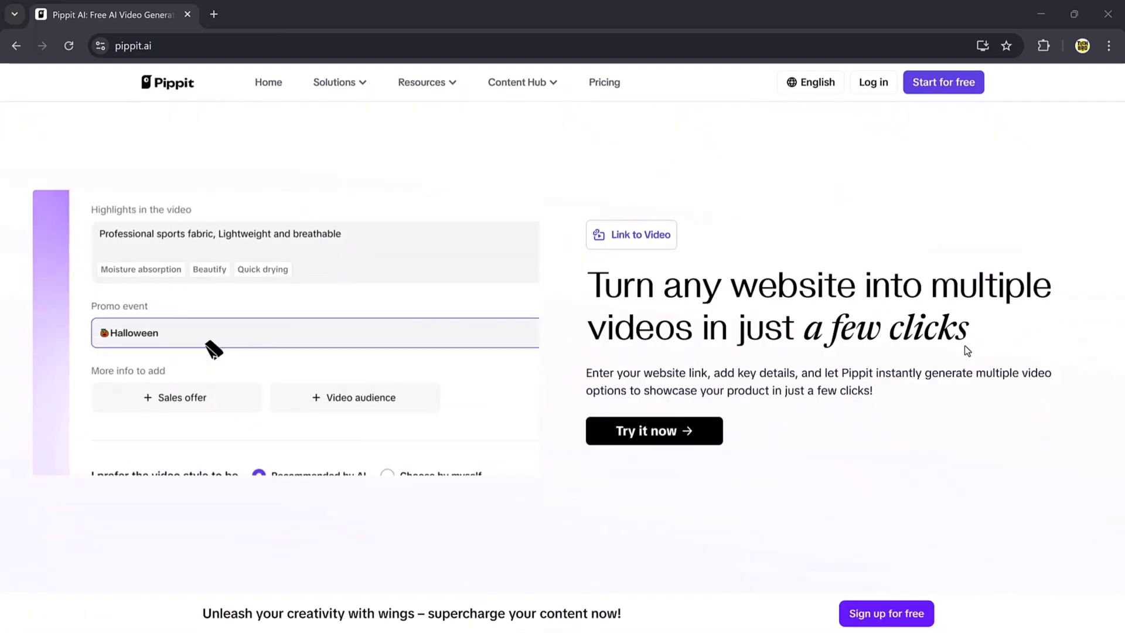
scroll(965, 345, "down", 2)
scroll(964, 346, "down", 5)
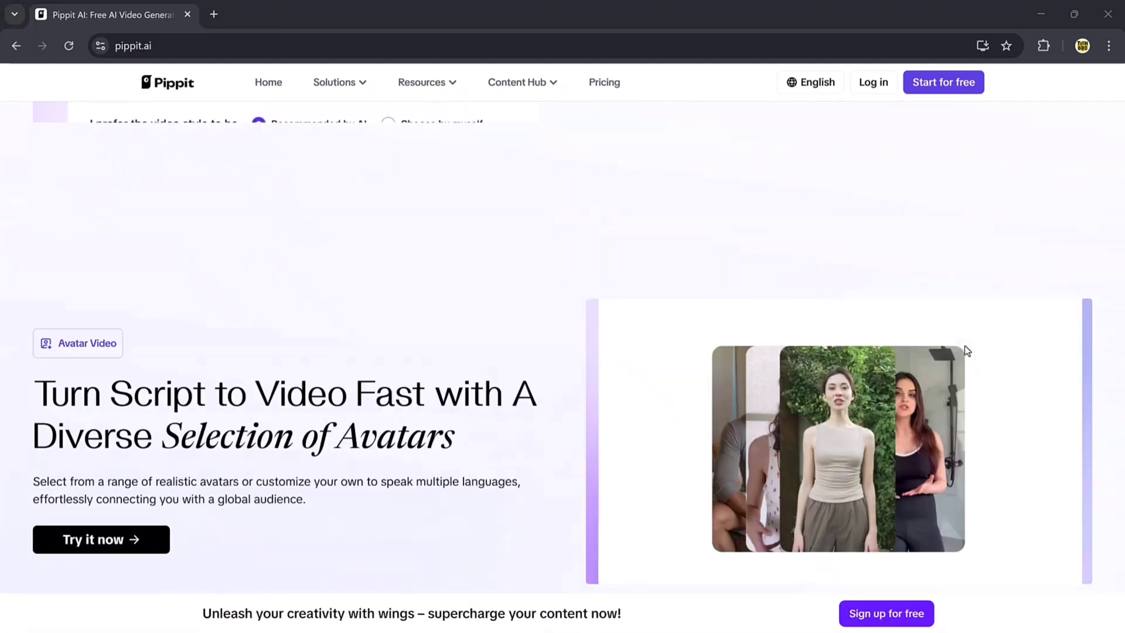
scroll(965, 346, "down", 1)
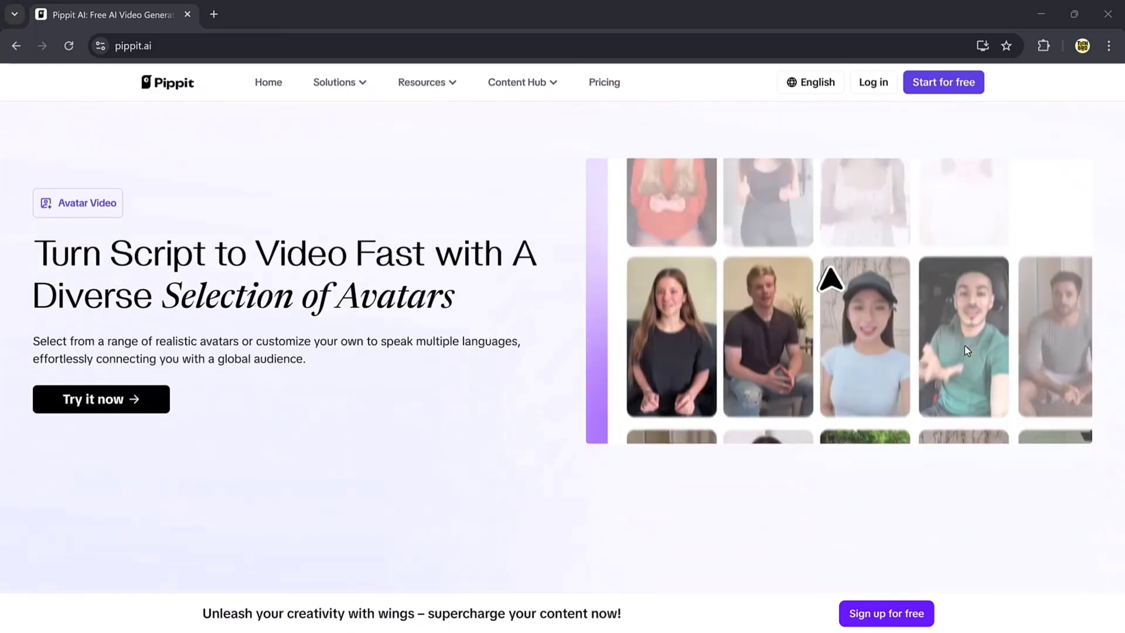
scroll(965, 346, "down", 9)
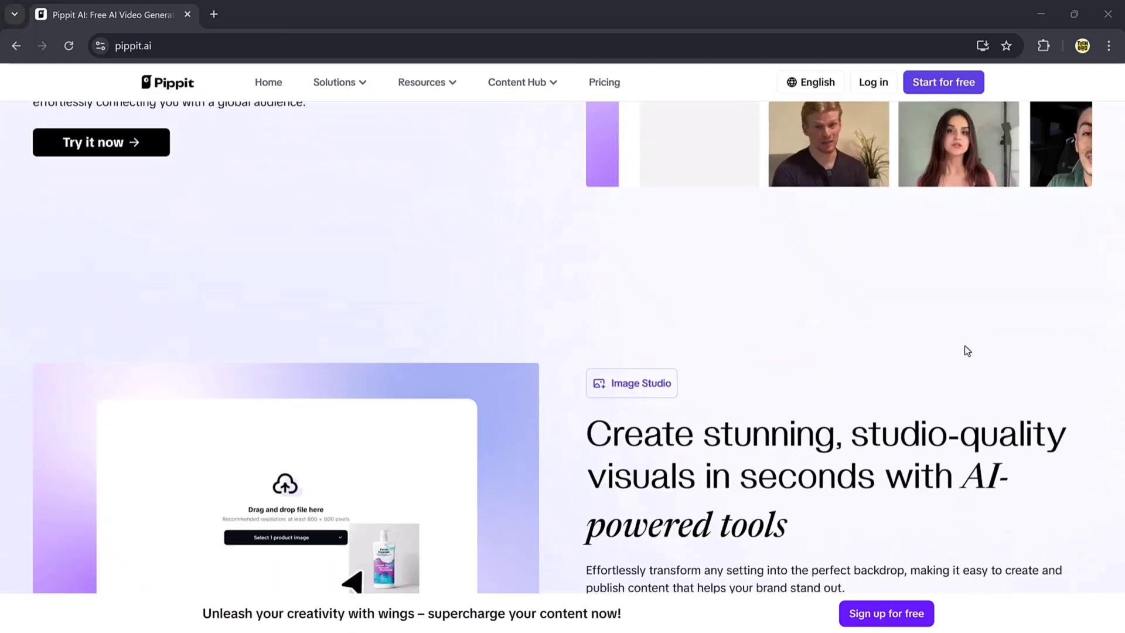
scroll(965, 346, "up", 9)
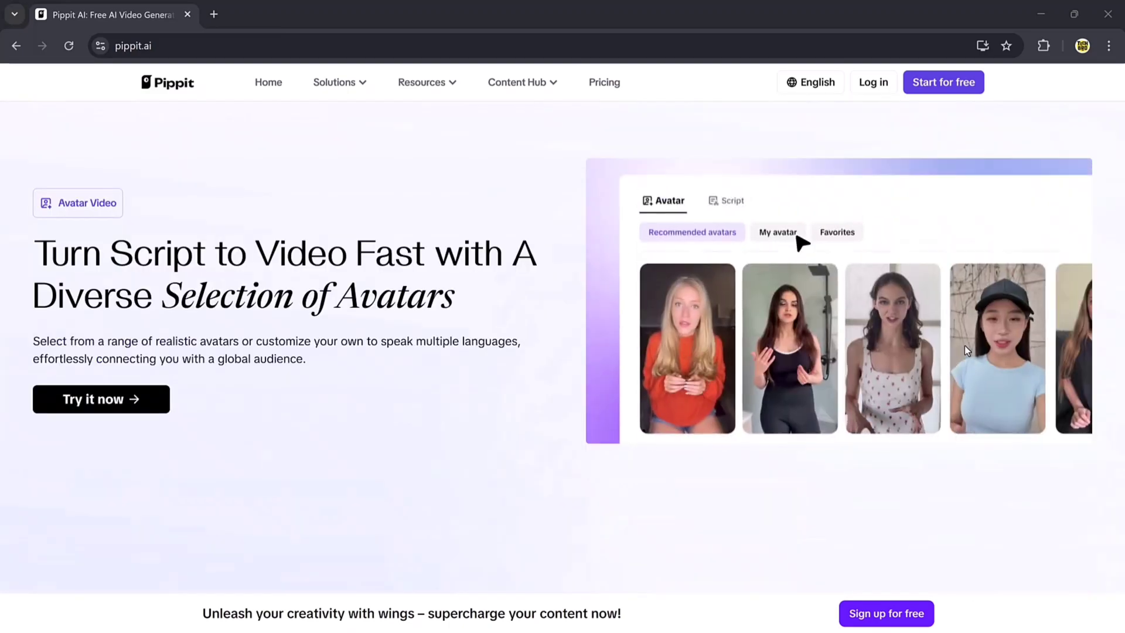
scroll(965, 345, "down", 2)
scroll(965, 351, "down", 12)
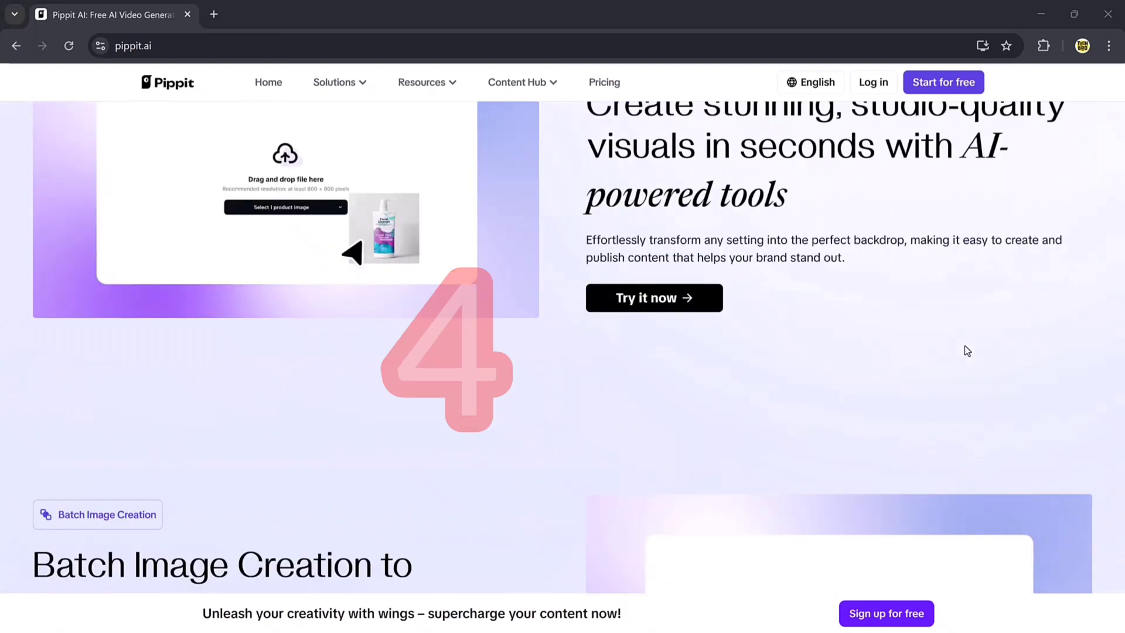
- Scroll through the Workflow, Commercial Assets and stats sections, then back up to Batch Image Creation
scroll(964, 350, "down", 10)
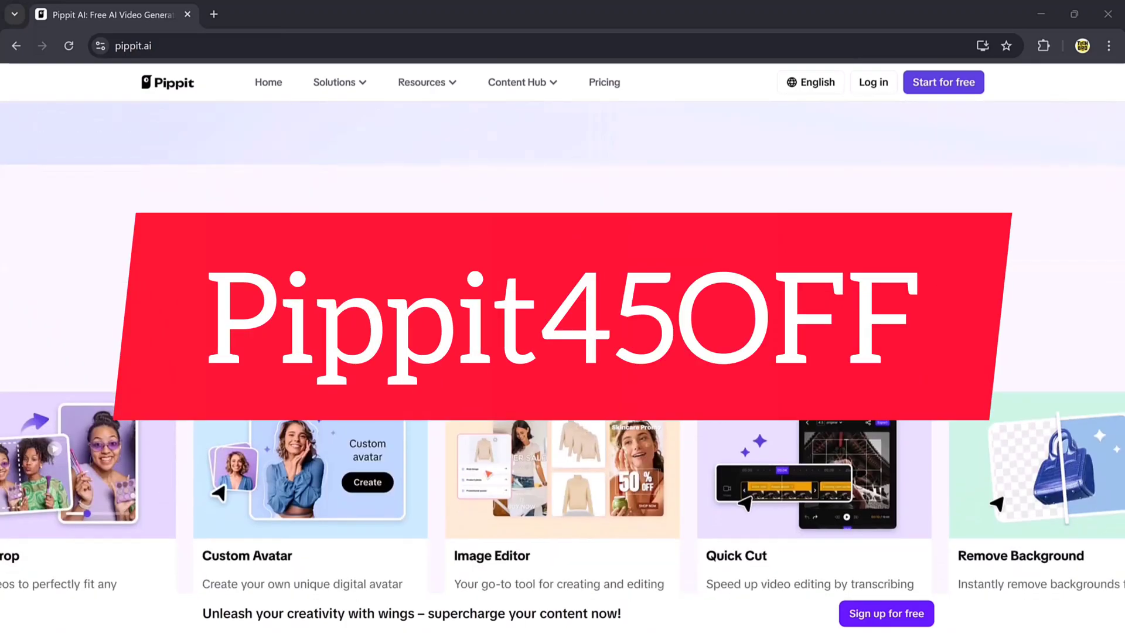
scroll(964, 350, "down", 9)
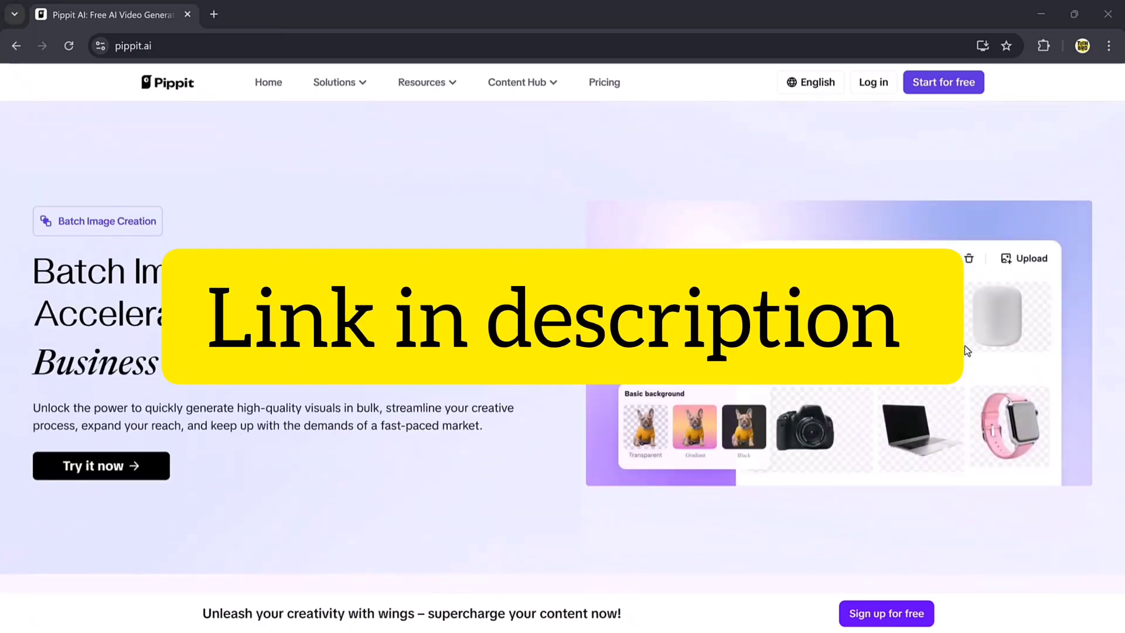
scroll(966, 351, "down", 10)
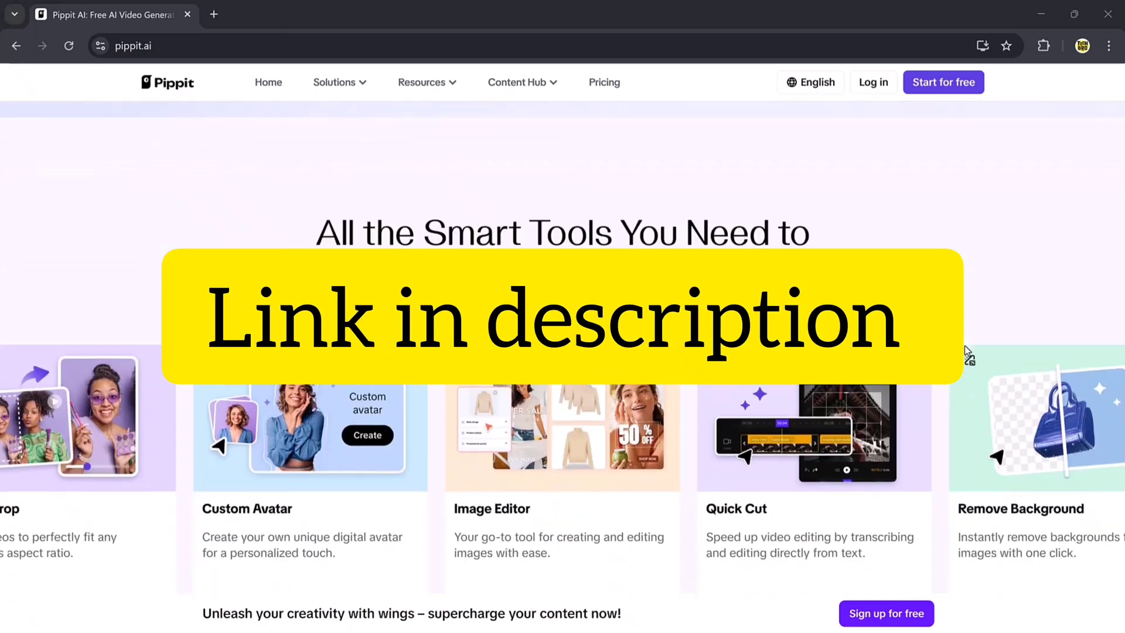
scroll(967, 351, "down", 10)
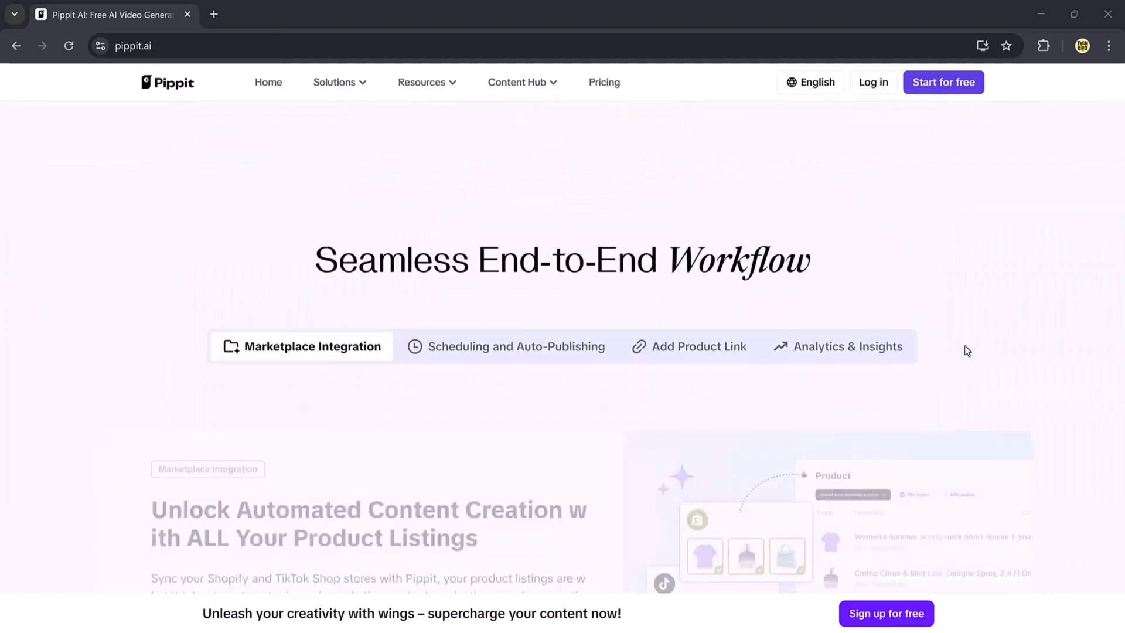
scroll(966, 350, "down", 10)
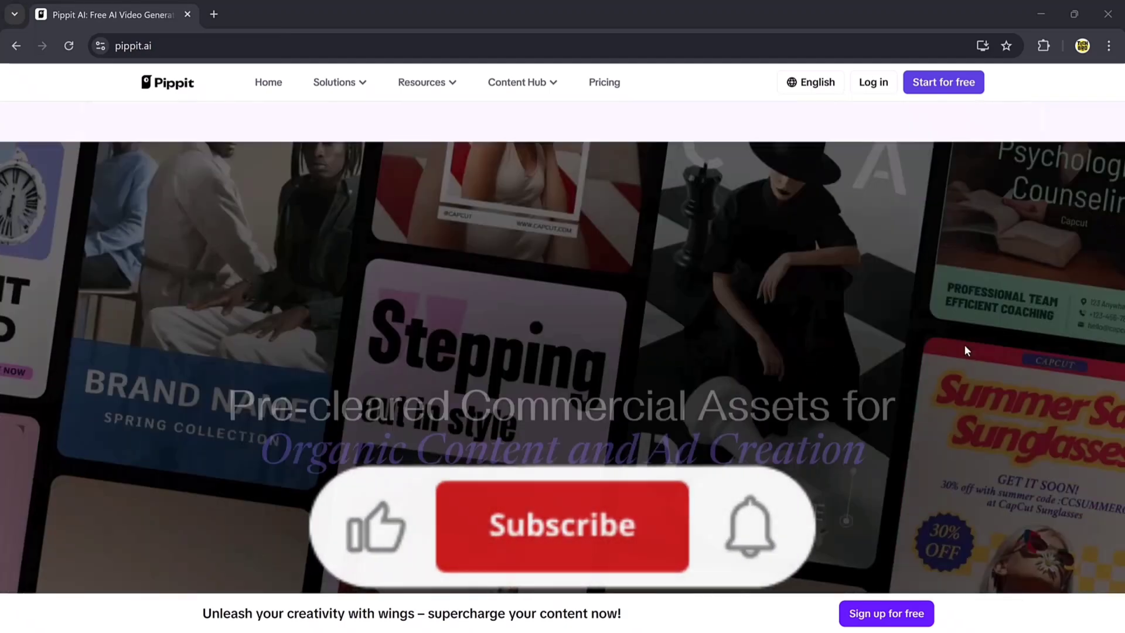
scroll(966, 350, "down", 10)
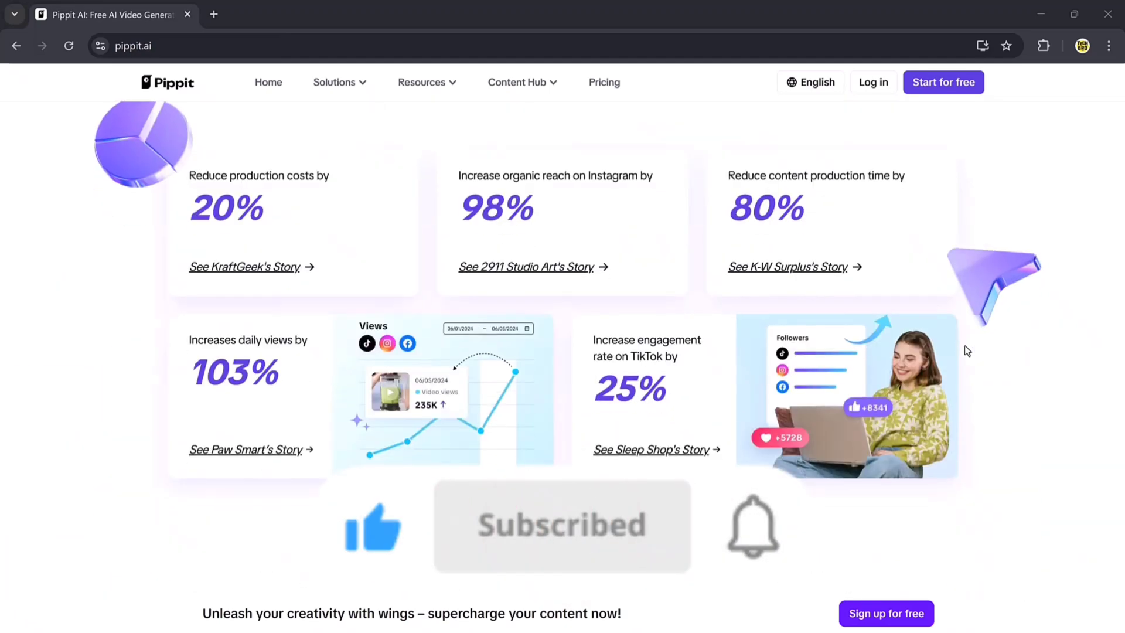
scroll(964, 346, "up", 20)
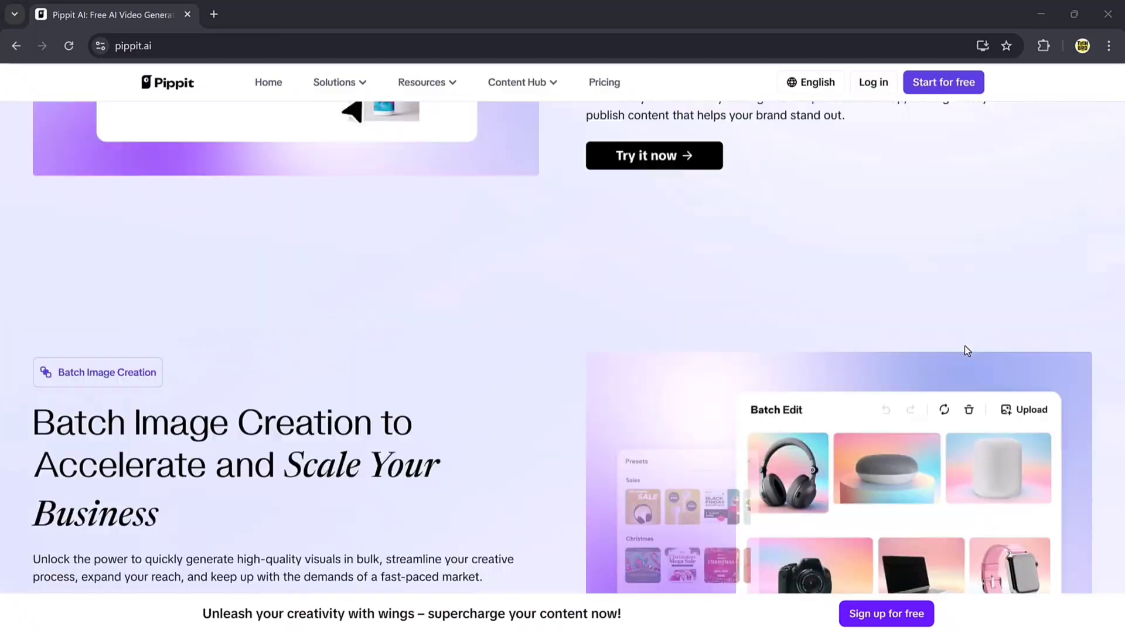